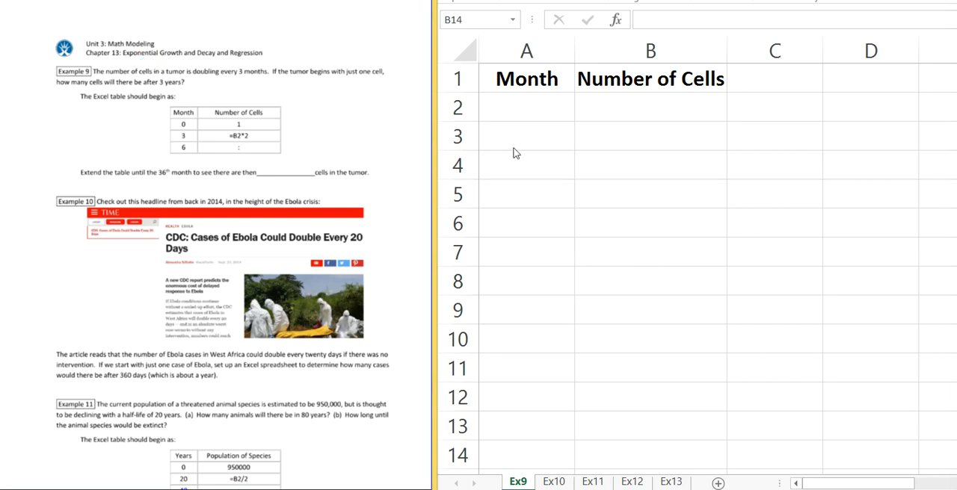
Step: Enter 0 in A2 and 1 in B2 as the starting month and cell count for Example 9
{"action": "left_click", "coordinate": [522, 108]}
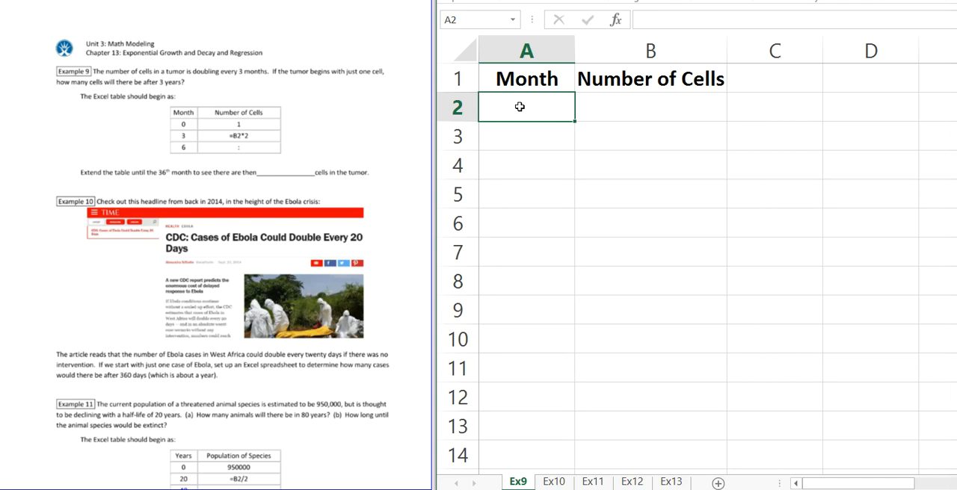
{"action": "type", "text": "0"}
{"action": "key", "text": "Return"}
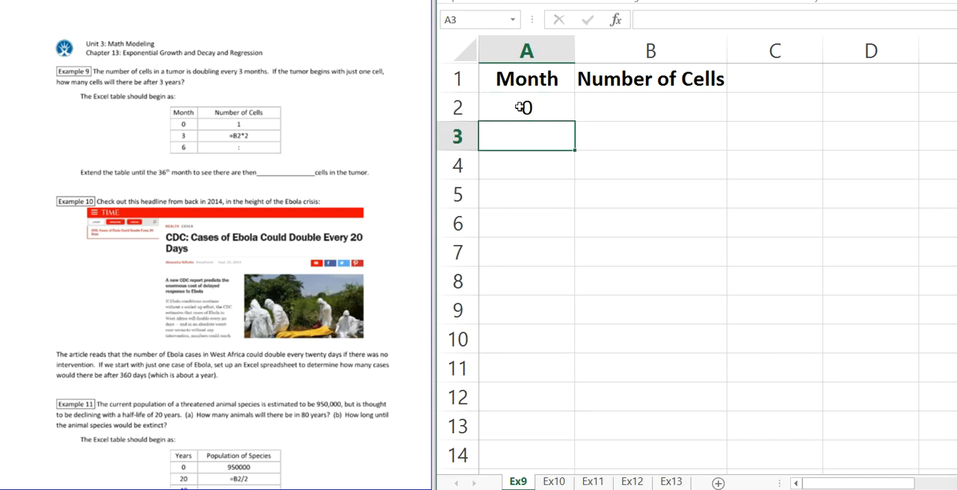
{"action": "left_click", "coordinate": [521, 107]}
{"action": "key", "text": "Right"}
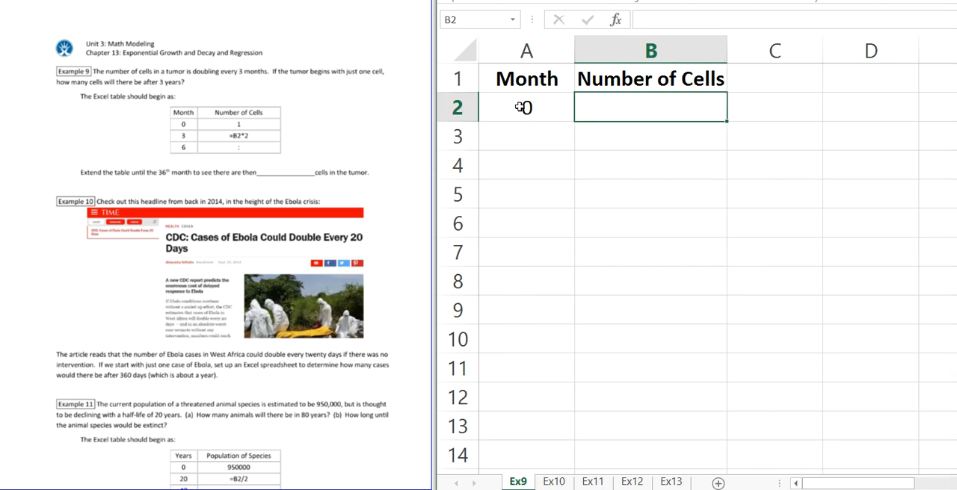
{"action": "type", "text": "1"}
{"action": "key", "text": "Return"}
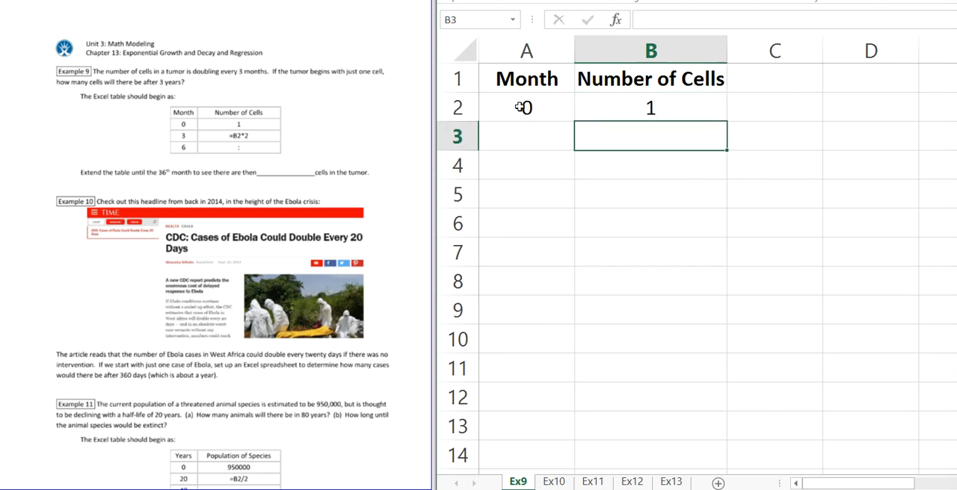
Step: Circle the 3 in "every 3 months" in the Example 9 worksheet text with the pen
{"action": "key", "text": "Left"}
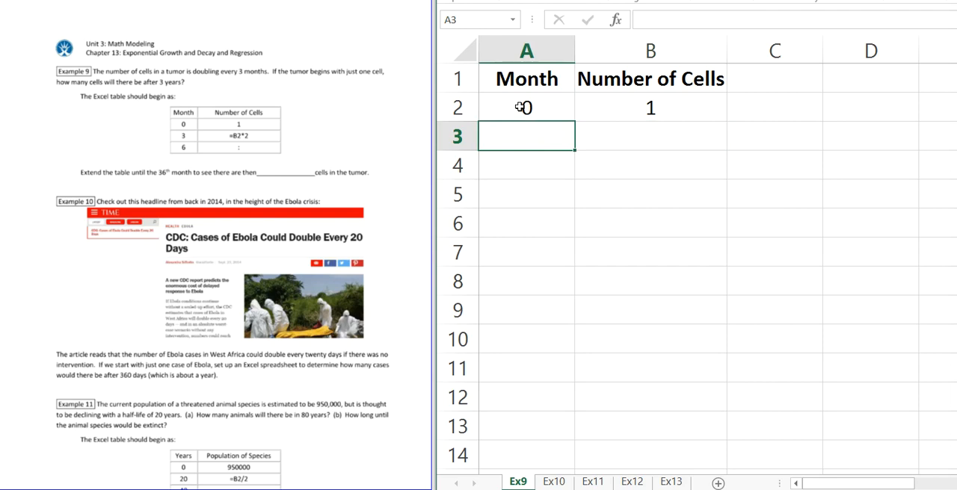
{"action": "left_click", "coordinate": [250, 52]}
{"action": "mouse_move", "coordinate": [230, 64]}
{"action": "left_mouse_down"}
{"action": "mouse_move", "coordinate": [234, 79]}
{"action": "mouse_move", "coordinate": [257, 72]}
{"action": "mouse_move", "coordinate": [249, 57]}
{"action": "mouse_move", "coordinate": [238, 63]}
{"action": "left_mouse_up"}
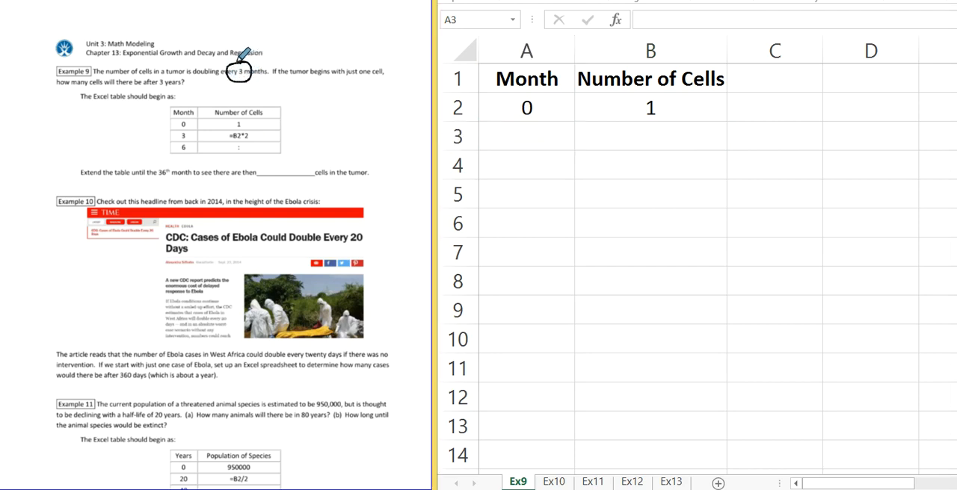
Step: Enter 3 and 6 in A3 and A4, and extend the month series down to 36 in A14
{"action": "left_click", "coordinate": [523, 138]}
{"action": "type", "text": "3"}
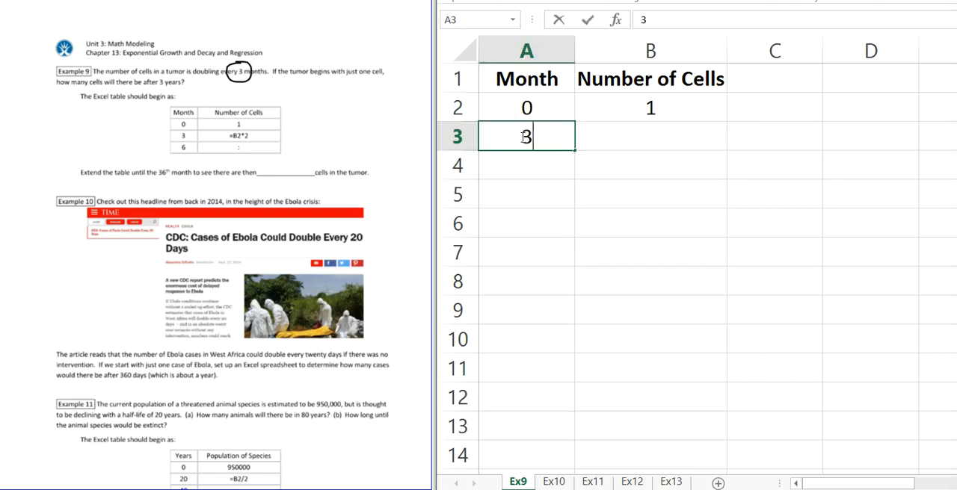
{"action": "key", "text": "Return"}
{"action": "type", "text": "6"}
{"action": "key", "text": "Return"}
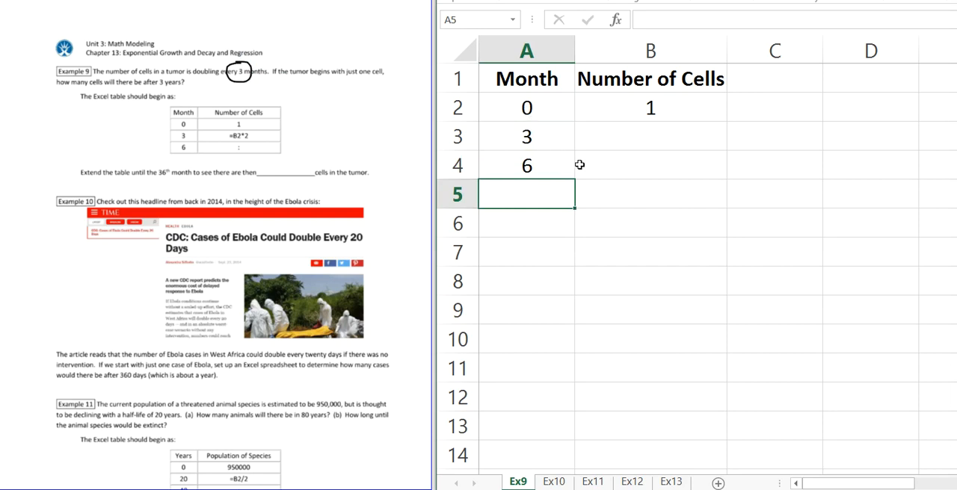
{"action": "left_click_drag", "start_coordinate": [540, 141], "coordinate": [543, 159]}
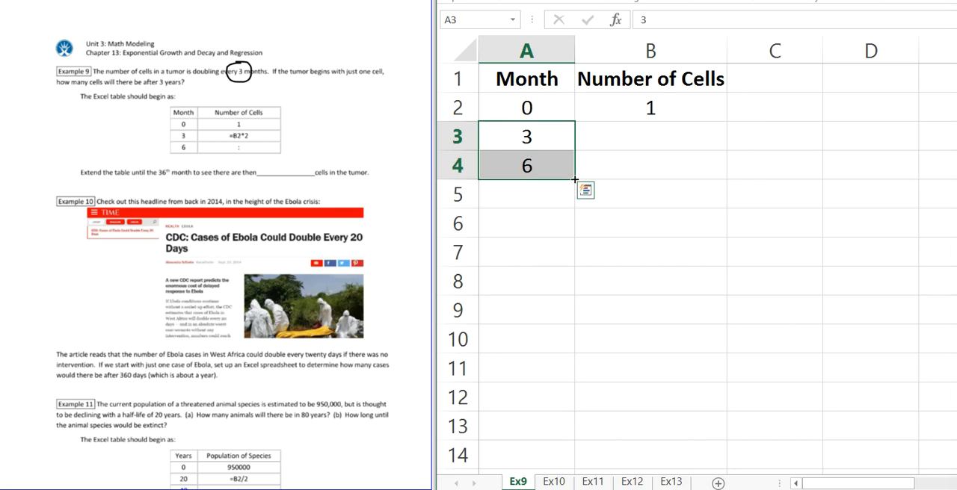
{"action": "left_click_drag", "start_coordinate": [574, 180], "coordinate": [577, 455]}
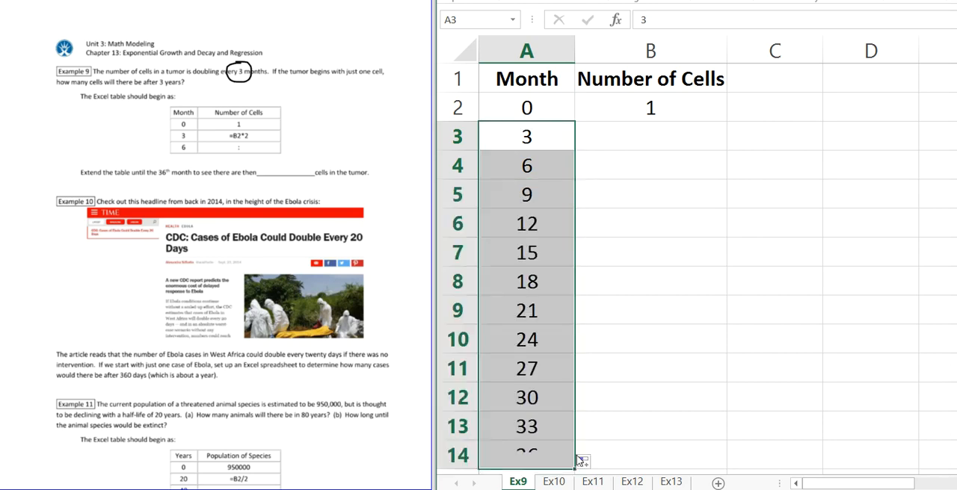
{"action": "left_click", "coordinate": [550, 448]}
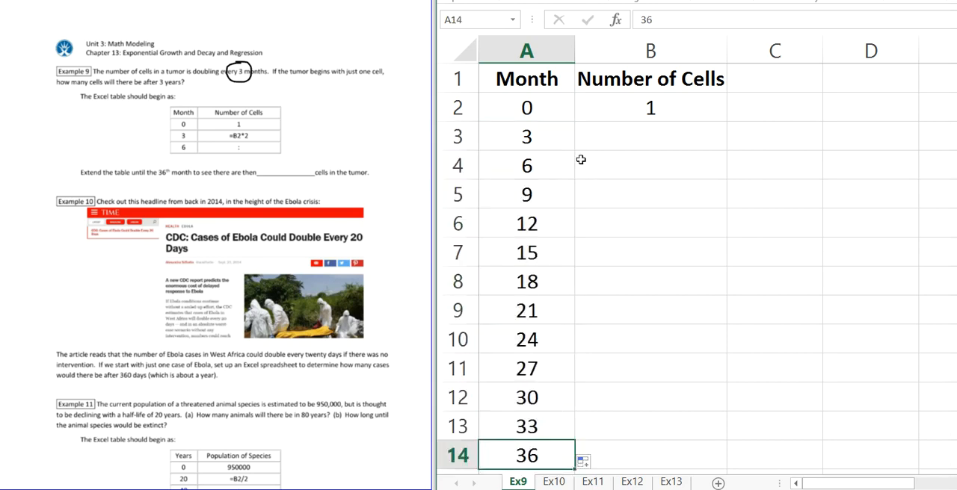
Step: Enter the doubling formula =B2*2 in B3 of the Number of Cells column
{"action": "left_click", "coordinate": [647, 140]}
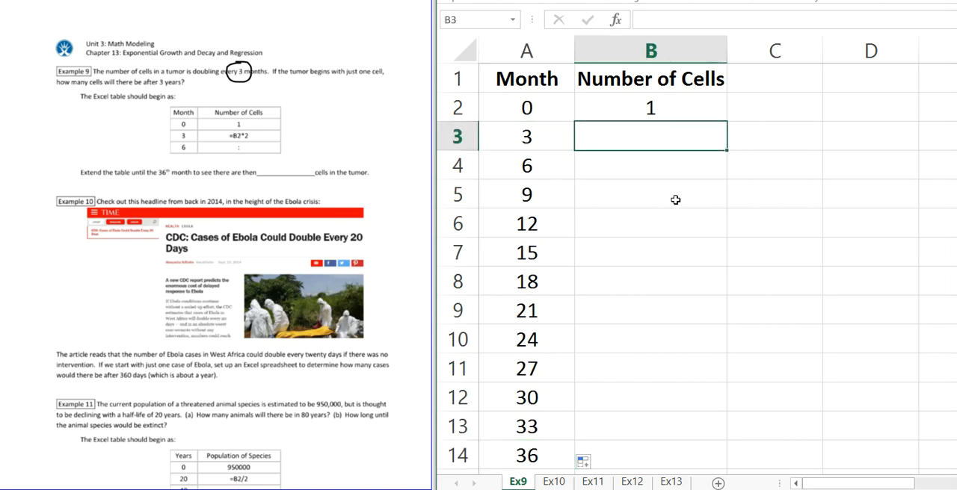
{"action": "type", "text": "="}
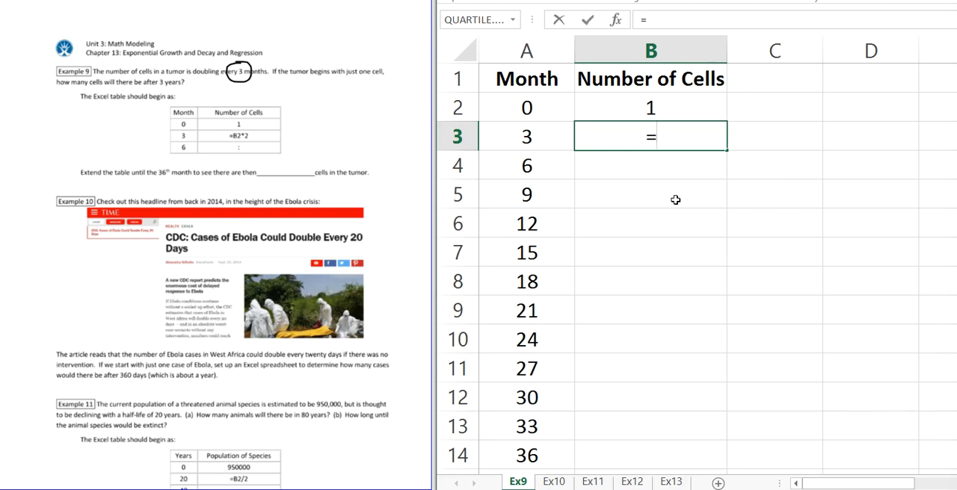
{"action": "left_click", "coordinate": [649, 106]}
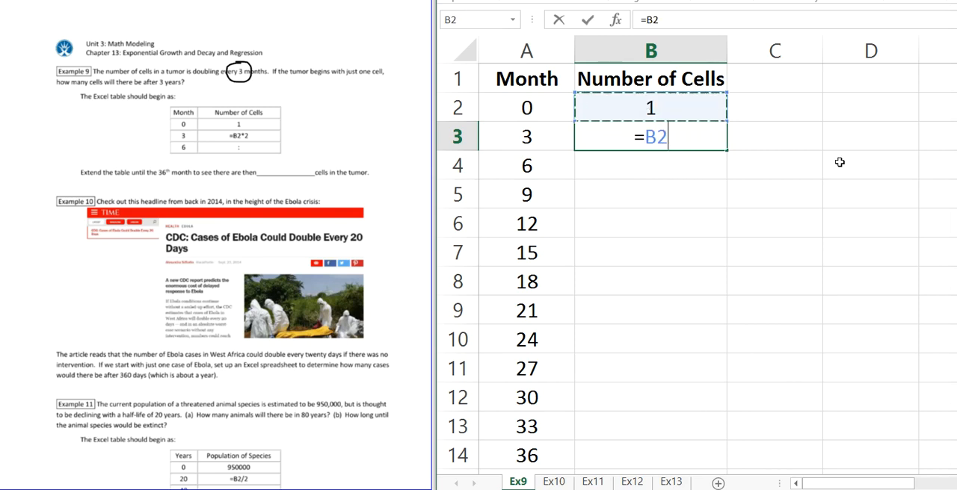
{"action": "type", "text": "*2"}
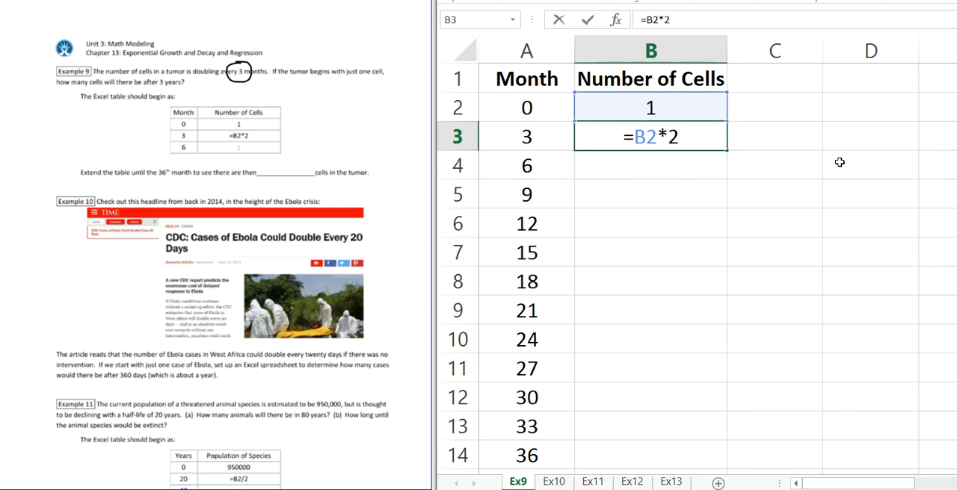
{"action": "key", "text": "Return"}
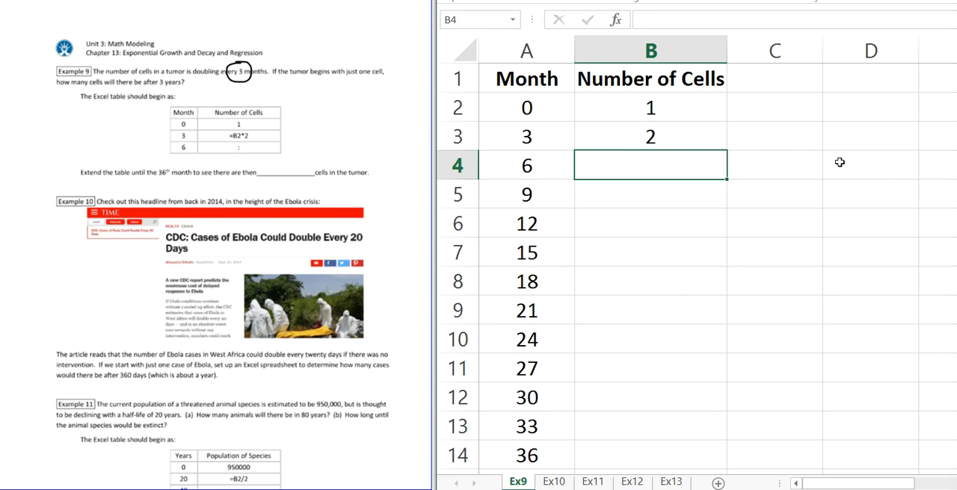
Step: Review the formula in B3 and copy it down the Number of Cells column through B14
{"action": "key", "text": "Up"}
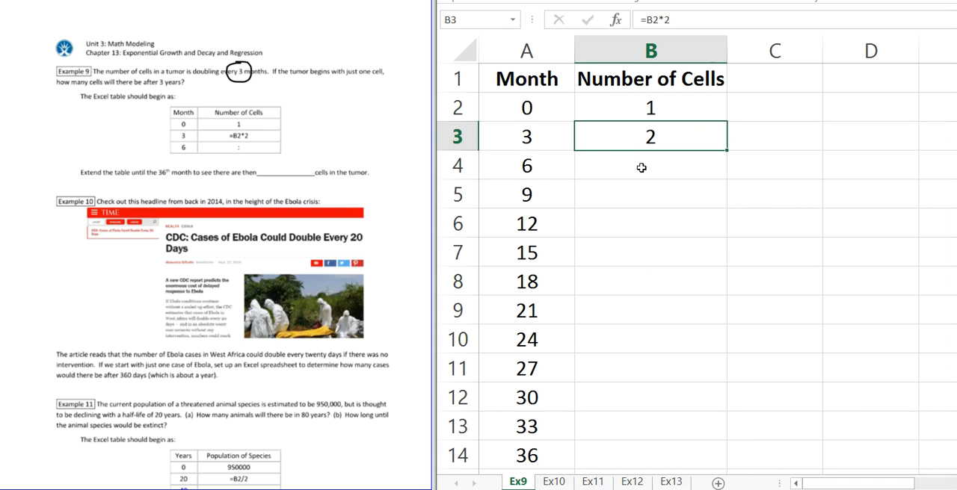
{"action": "double_click", "coordinate": [629, 135]}
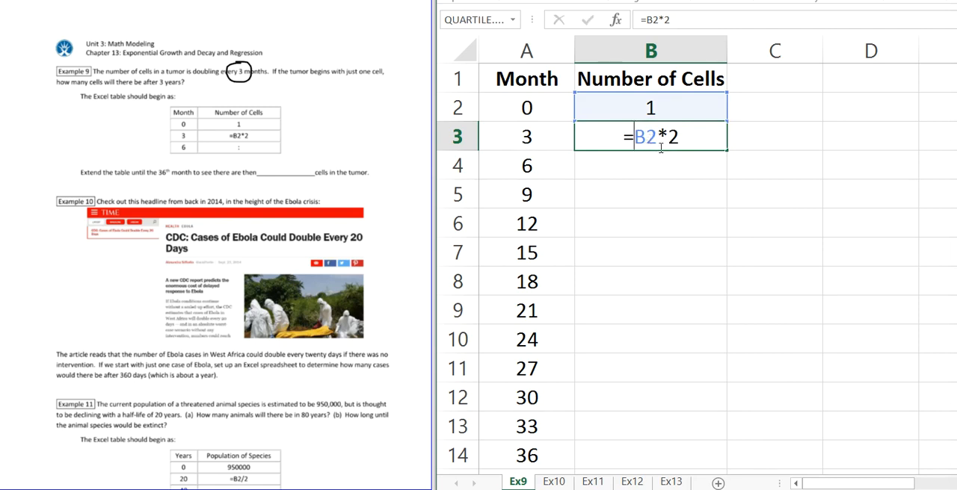
{"action": "key", "text": "Return"}
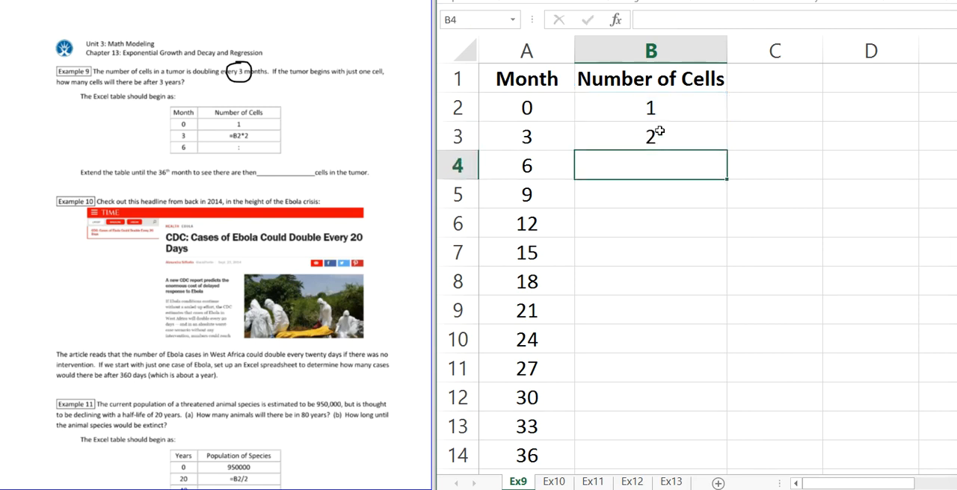
{"action": "left_click", "coordinate": [659, 133]}
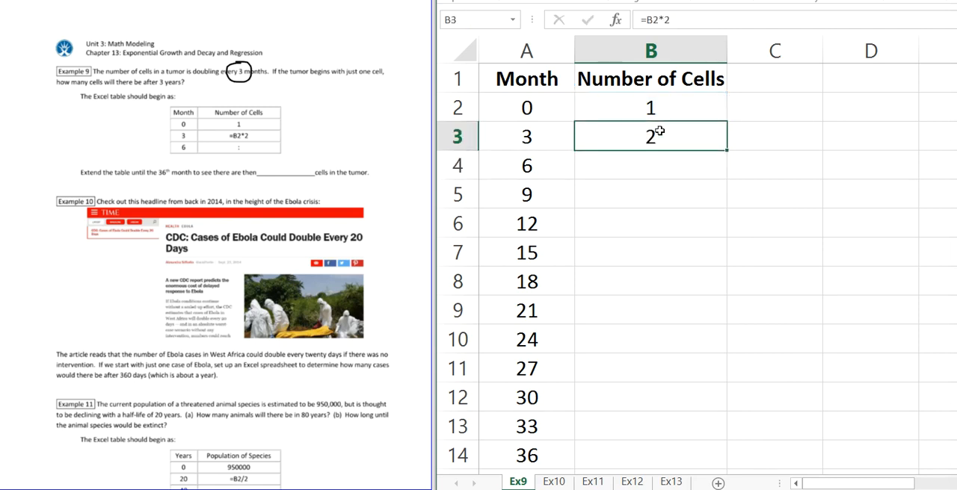
{"action": "double_click", "coordinate": [727, 152]}
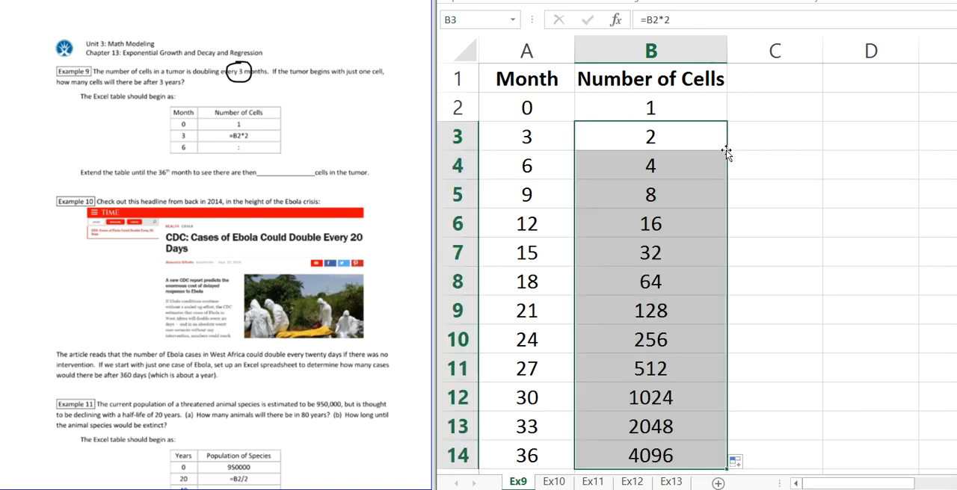
Step: Check the month 36 row and handwrite 4096 in the Example 9 answer blank
{"action": "left_click", "coordinate": [535, 461]}
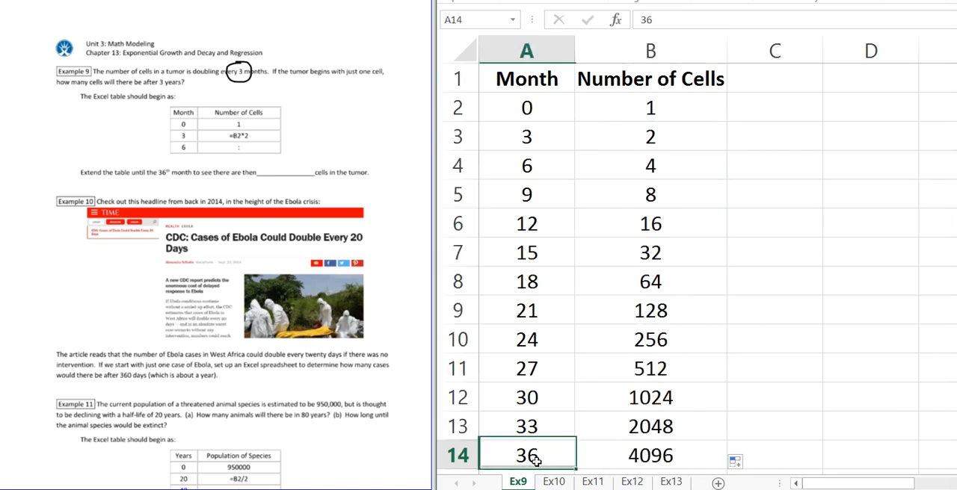
{"action": "left_click", "coordinate": [647, 460]}
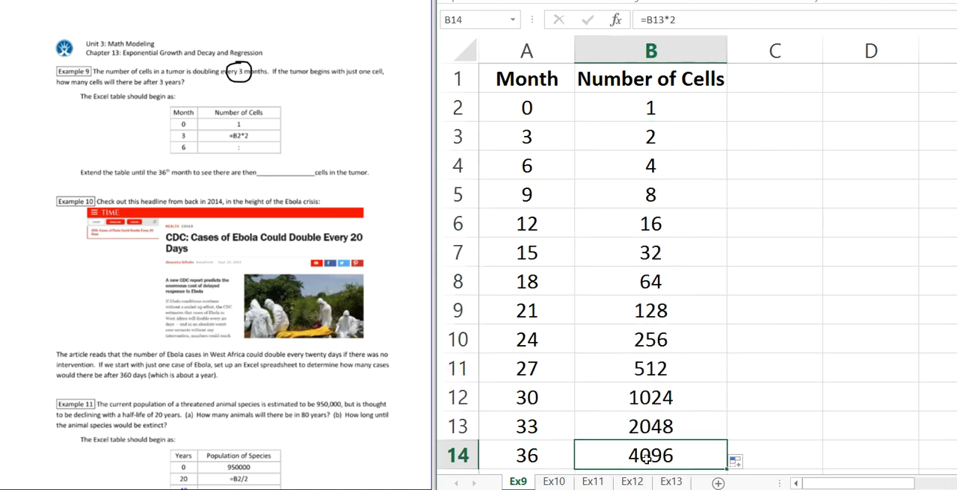
{"action": "left_click", "coordinate": [261, 163]}
{"action": "mouse_move", "coordinate": [260, 160]}
{"action": "left_mouse_down"}
{"action": "mouse_move", "coordinate": [266, 179]}
{"action": "mouse_move", "coordinate": [277, 158]}
{"action": "mouse_move", "coordinate": [293, 159]}
{"action": "mouse_move", "coordinate": [296, 177]}
{"action": "mouse_move", "coordinate": [315, 167]}
{"action": "mouse_move", "coordinate": [303, 171]}
{"action": "left_mouse_up"}
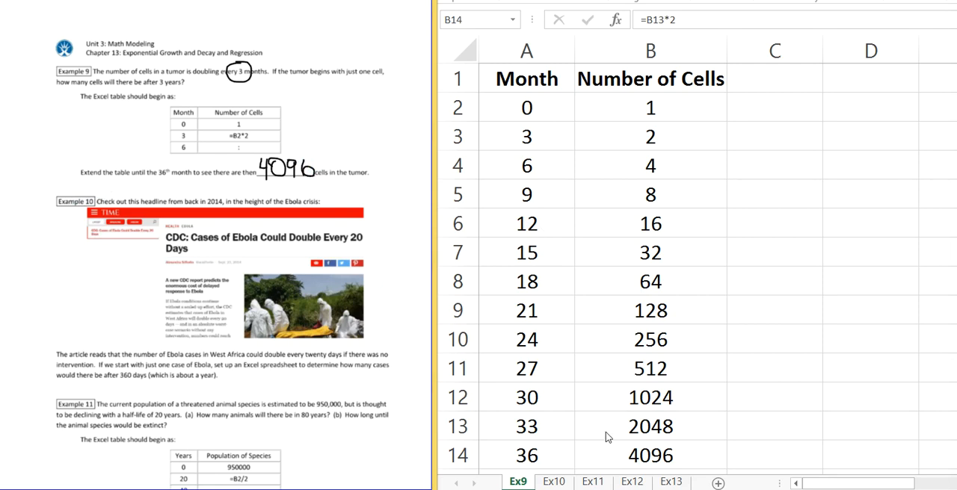
Step: On the Ex10 sheet, enter 0 in A2 and 1 in B2 as the starting day and Ebola case count
{"action": "left_click", "coordinate": [560, 482]}
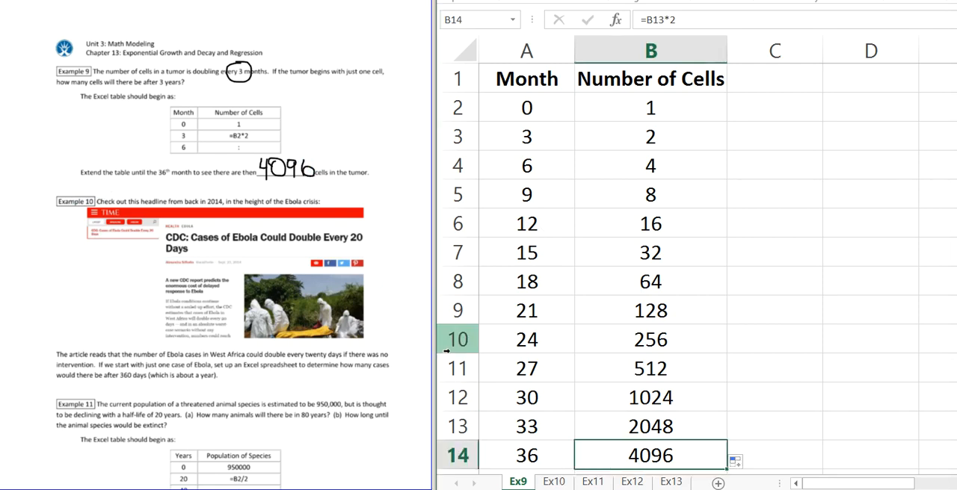
{"action": "left_click", "coordinate": [559, 483]}
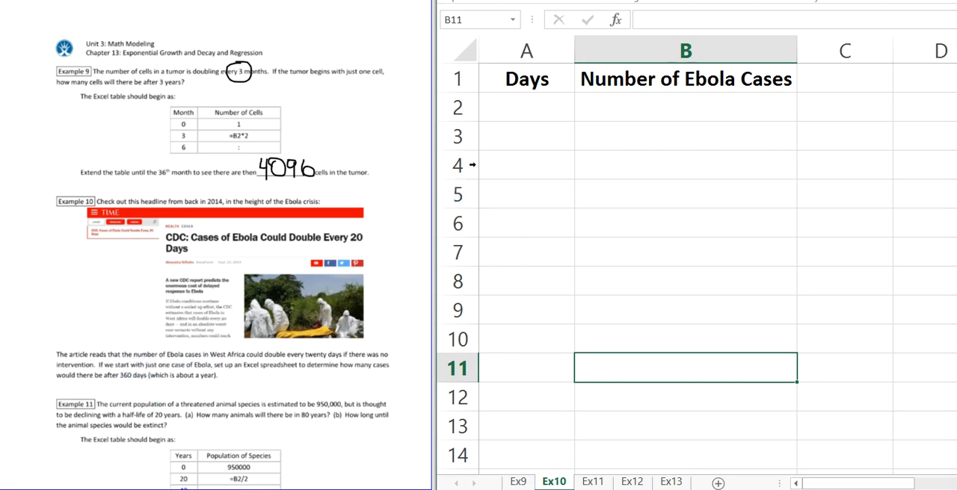
{"action": "left_click", "coordinate": [533, 110]}
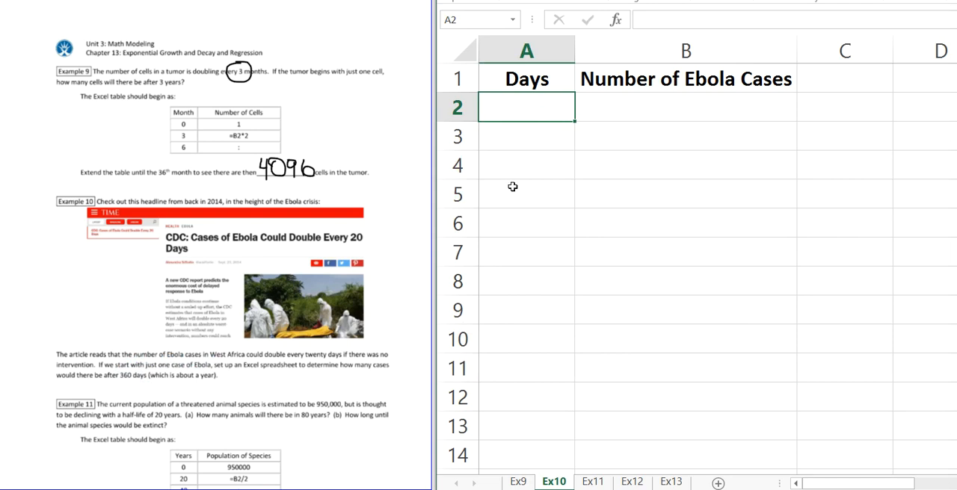
{"action": "type", "text": "0"}
{"action": "key", "text": "Return"}
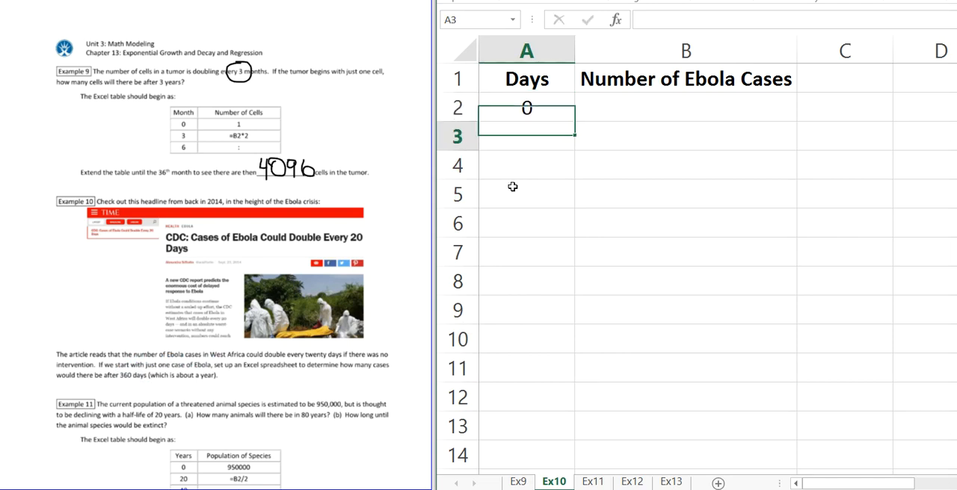
{"action": "key", "text": "Up"}
{"action": "key", "text": "Right"}
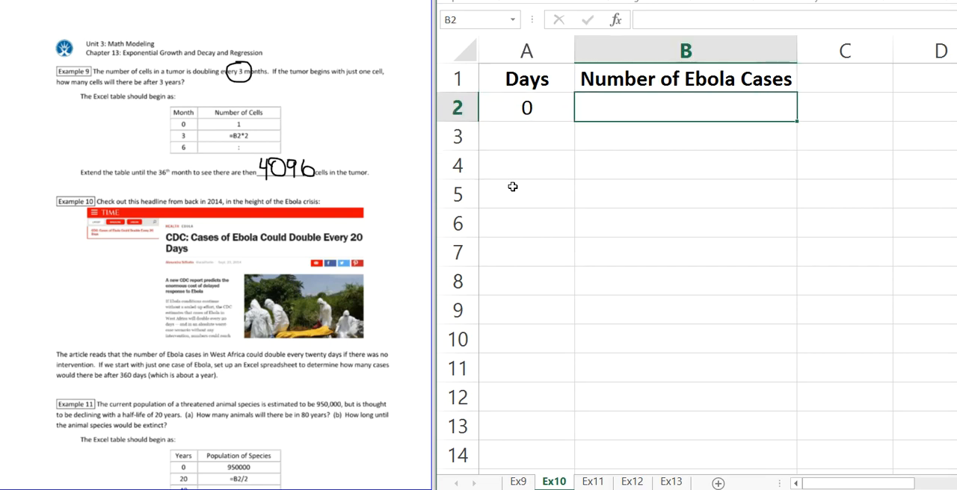
{"action": "type", "text": "1"}
{"action": "key", "text": "Return"}
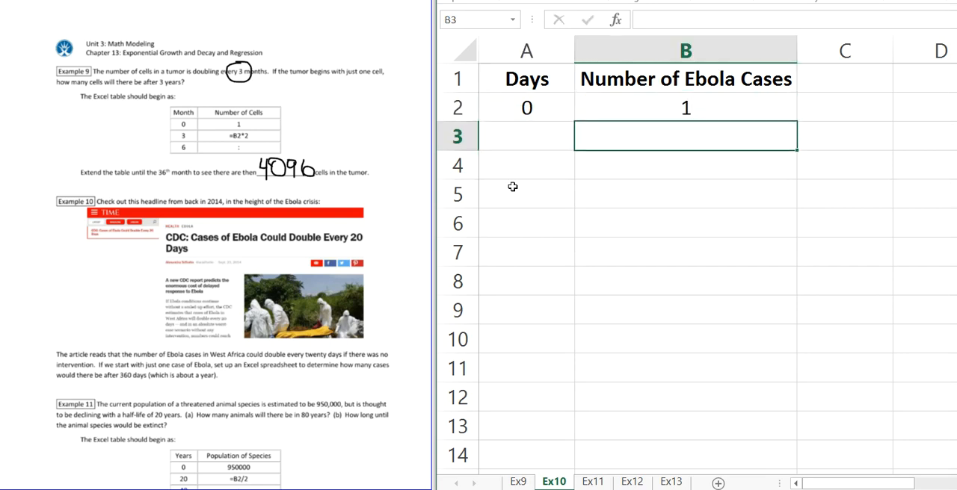
Step: Circle the 20 in the Example 10 Ebola headline with the pen
{"action": "left_click", "coordinate": [540, 137]}
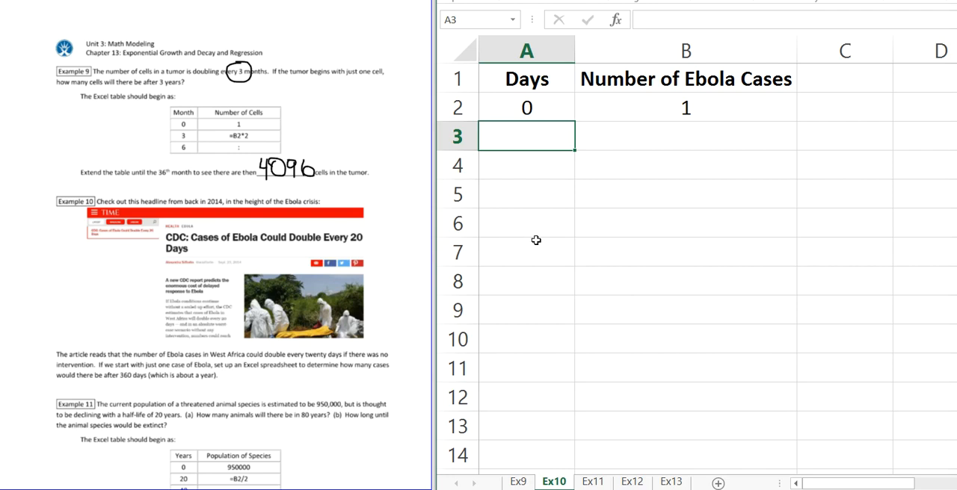
{"action": "left_click", "coordinate": [367, 218]}
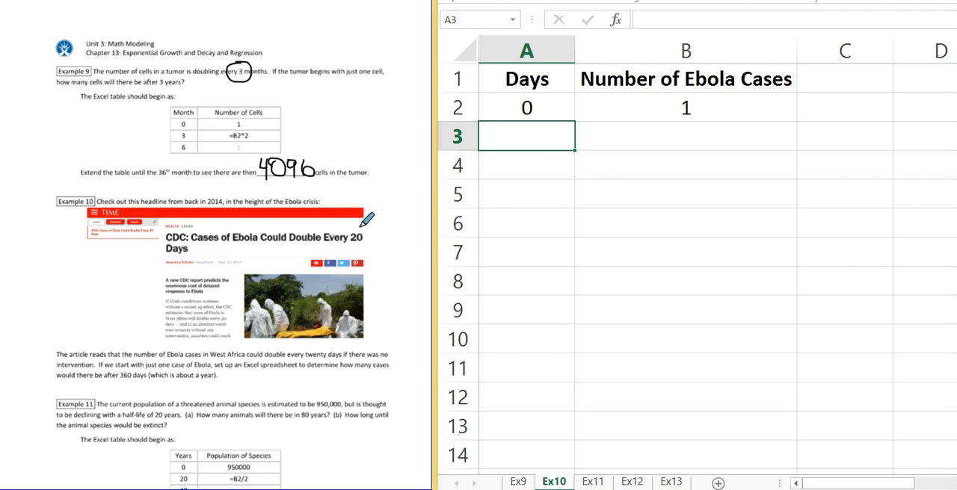
{"action": "mouse_move", "coordinate": [346, 225]}
{"action": "left_mouse_down"}
{"action": "mouse_move", "coordinate": [357, 251]}
{"action": "mouse_move", "coordinate": [378, 227]}
{"action": "mouse_move", "coordinate": [358, 226]}
{"action": "left_mouse_up"}
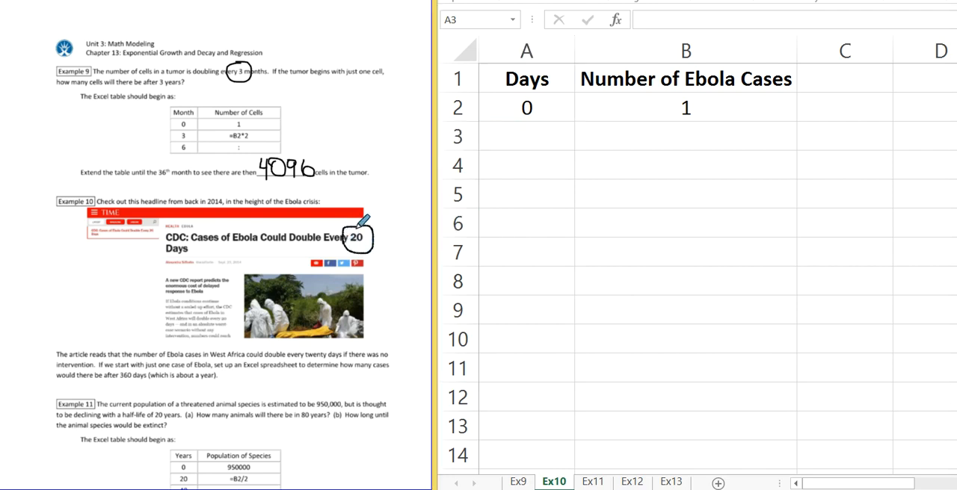
Step: Enter 20 and 40 in A3 and A4 of the Days column and extend the series down to 360 in A20
{"action": "left_click", "coordinate": [524, 128]}
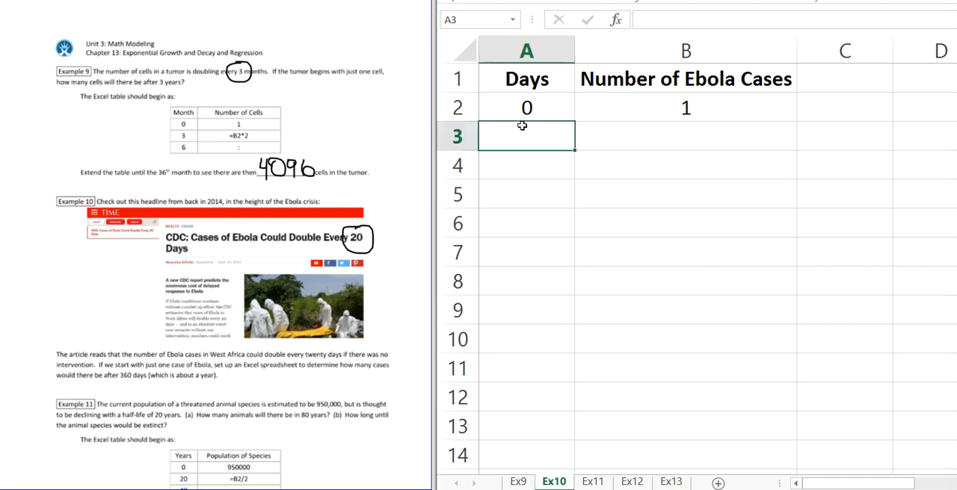
{"action": "type", "text": "20"}
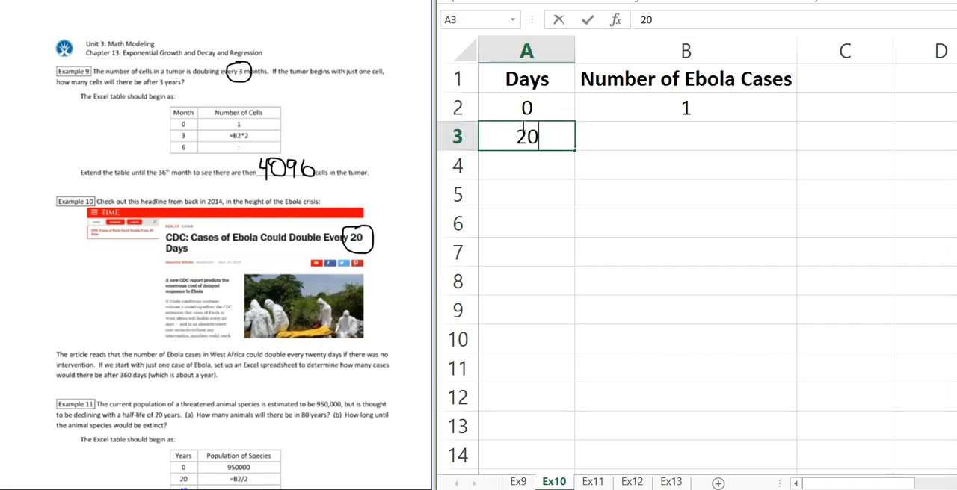
{"action": "key", "text": "Return"}
{"action": "type", "text": "40"}
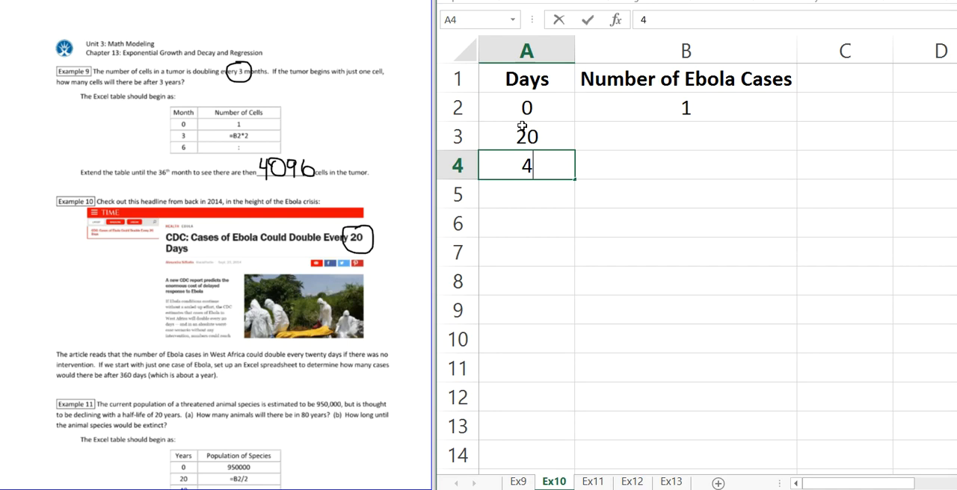
{"action": "key", "text": "Return"}
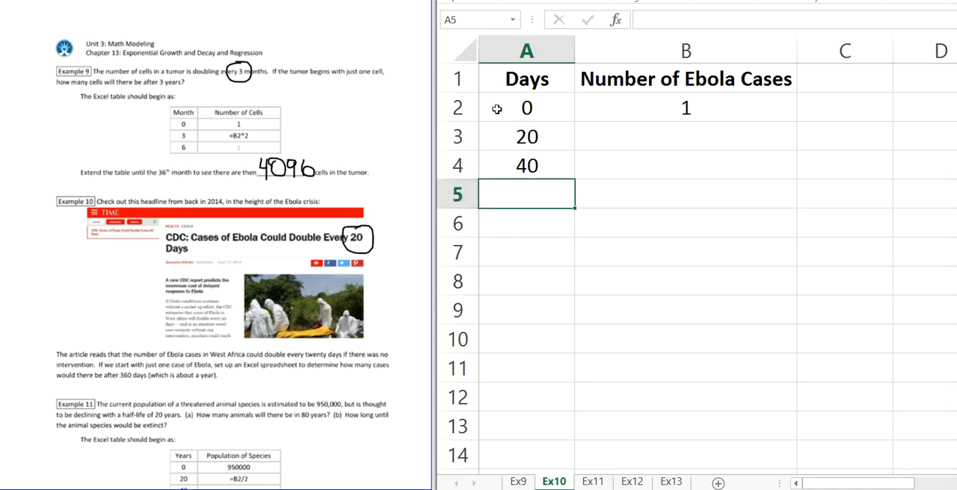
{"action": "left_click", "coordinate": [542, 136]}
{"action": "left_click_drag", "start_coordinate": [547, 146], "coordinate": [545, 164]}
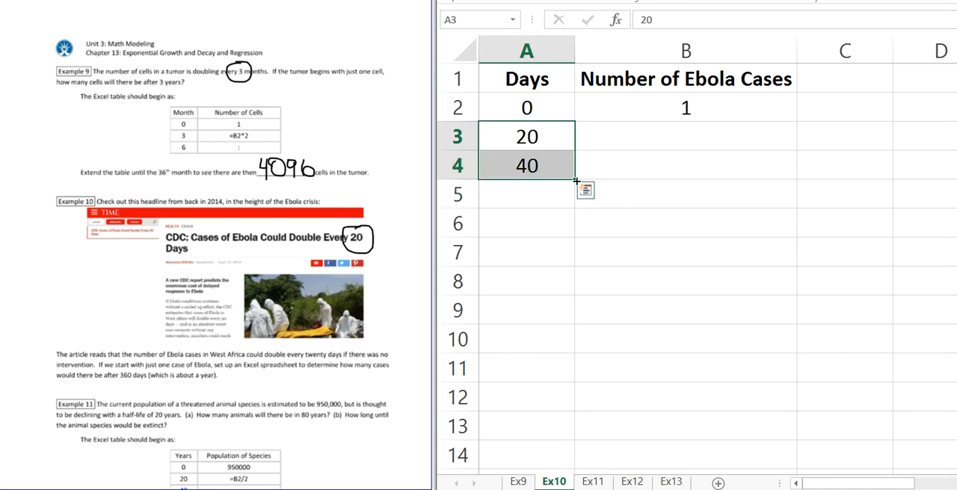
{"action": "left_click_drag", "start_coordinate": [575, 180], "coordinate": [565, 375]}
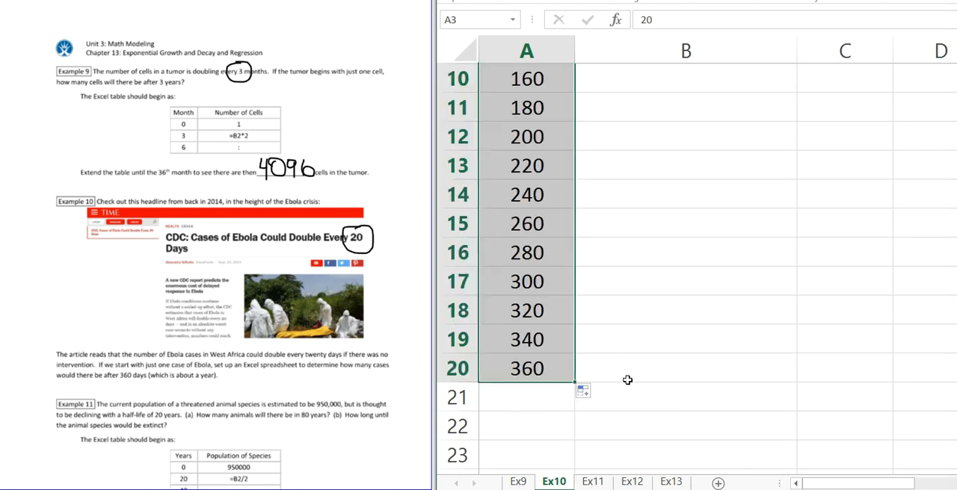
Step: Enter the formula =B2*2 in B3 and copy it down the Number of Ebola Cases column through B20
{"action": "scroll", "coordinate": [627, 373], "scroll_direction": "up", "scroll_amount": 3}
{"action": "left_click", "coordinate": [636, 129]}
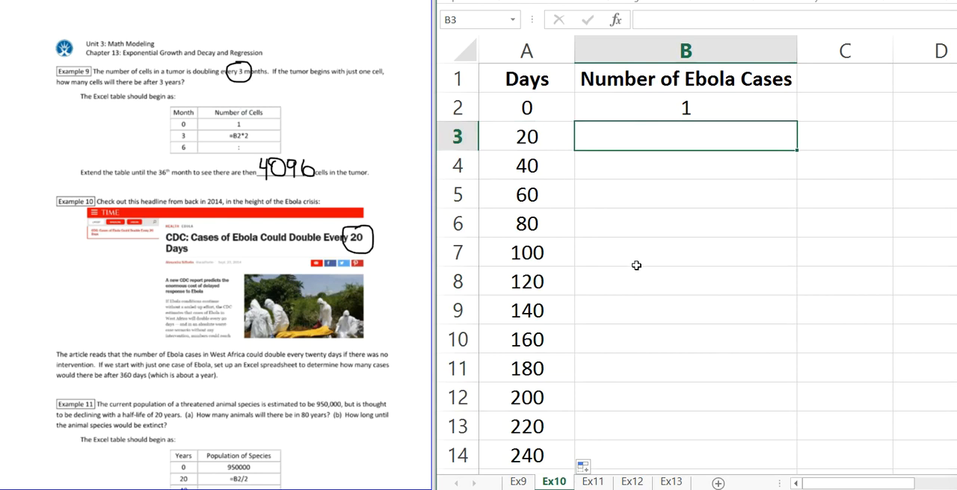
{"action": "type", "text": "="}
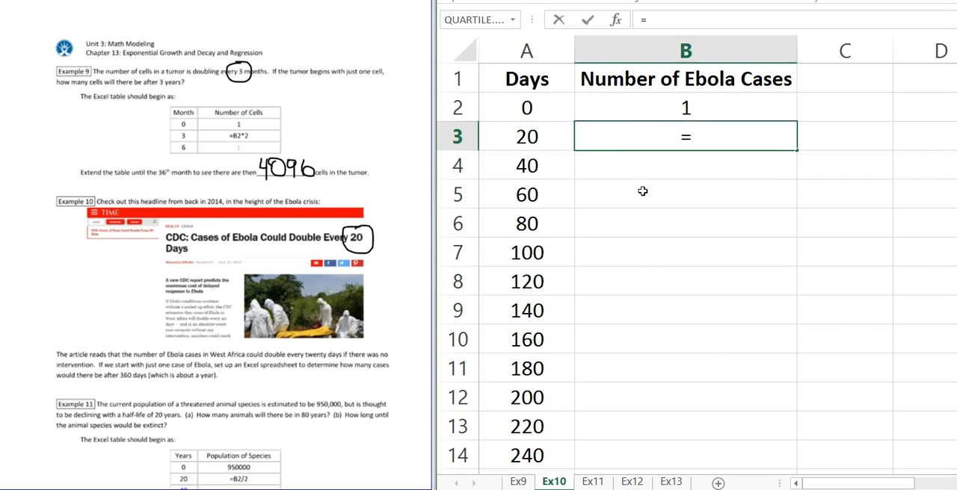
{"action": "left_click", "coordinate": [646, 111]}
{"action": "type", "text": "*2"}
{"action": "key", "text": "Return"}
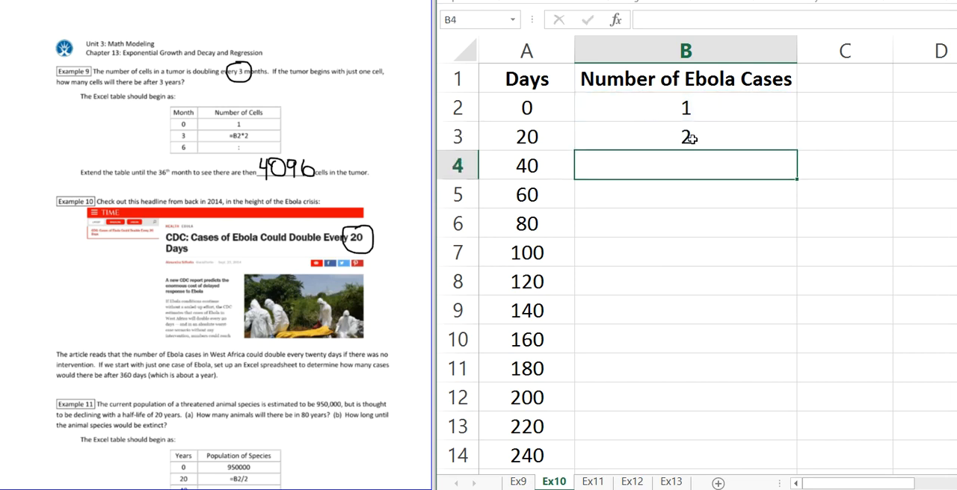
{"action": "left_click", "coordinate": [752, 130]}
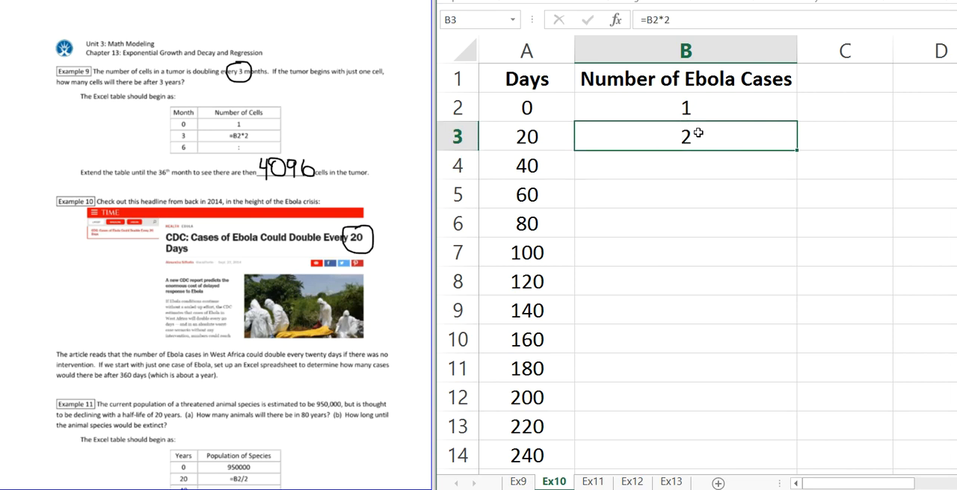
{"action": "double_click", "coordinate": [796, 151]}
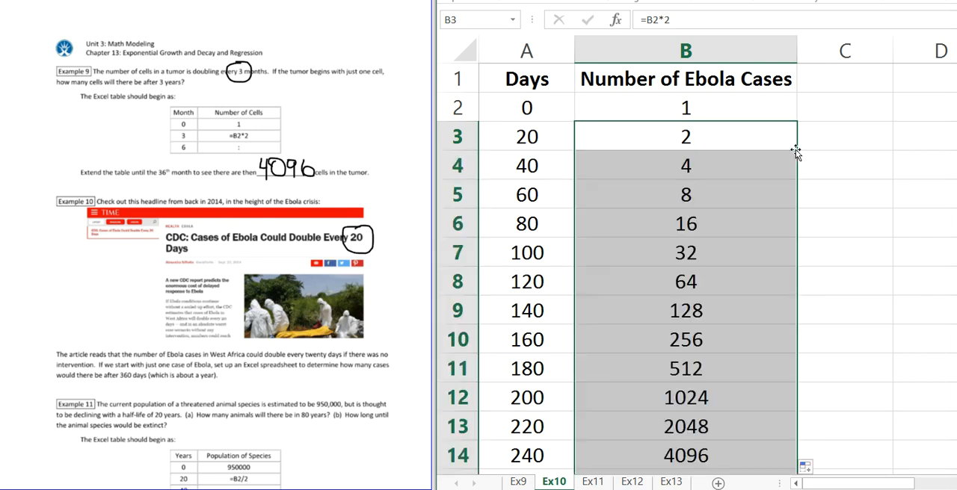
{"action": "left_click", "coordinate": [748, 200]}
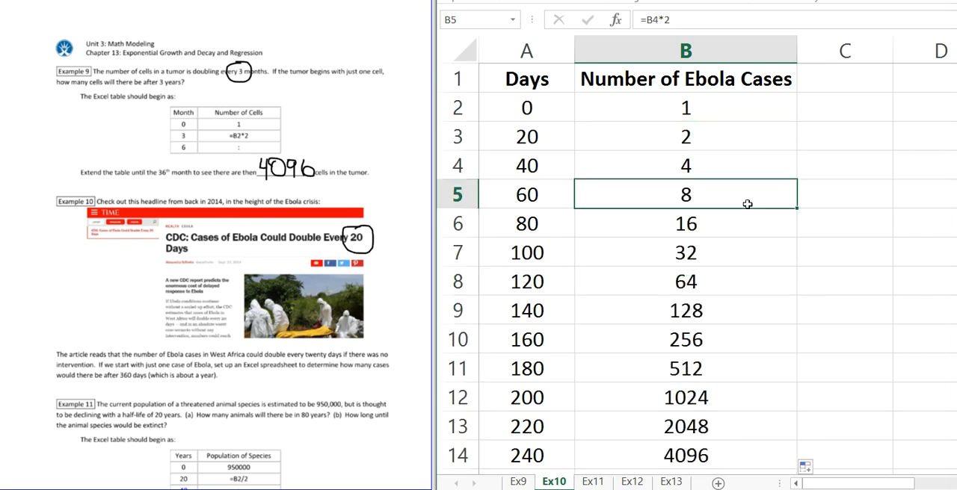
Step: Handwrite 262,144 as the Example 10 answer below its question and underline "no intervention" in the problem text
{"action": "scroll", "coordinate": [748, 204], "scroll_direction": "down", "scroll_amount": 2}
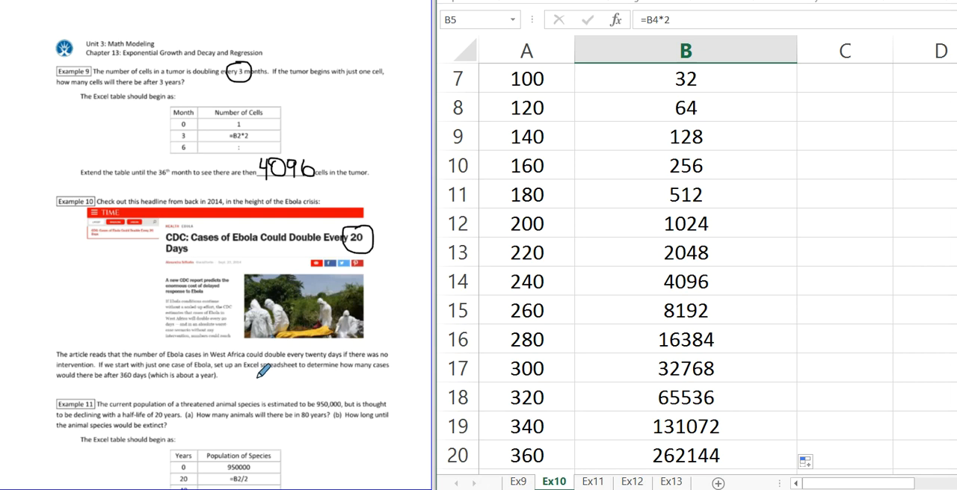
{"action": "left_click", "coordinate": [243, 368]}
{"action": "mouse_move", "coordinate": [241, 373]}
{"action": "left_mouse_down"}
{"action": "mouse_move", "coordinate": [253, 387]}
{"action": "mouse_move", "coordinate": [277, 381]}
{"action": "mouse_move", "coordinate": [284, 389]}
{"action": "mouse_move", "coordinate": [322, 376]}
{"action": "mouse_move", "coordinate": [322, 394]}
{"action": "left_mouse_up"}
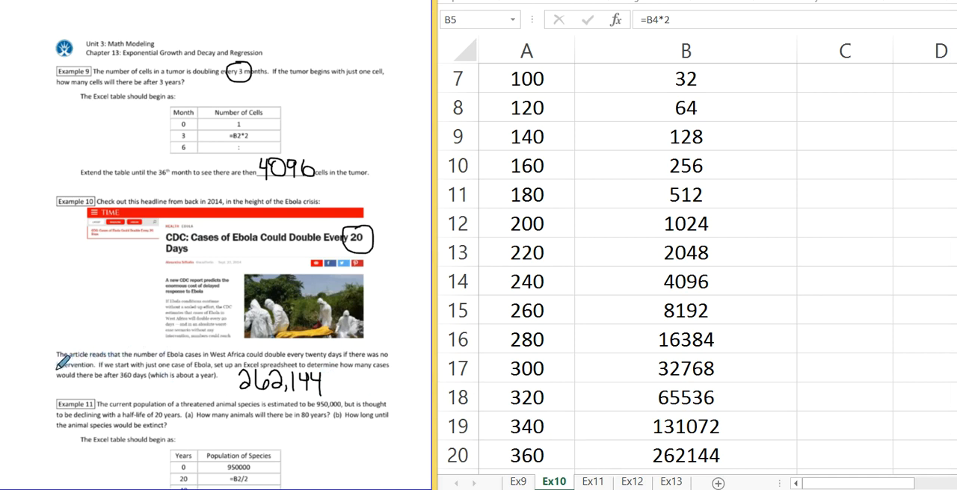
{"action": "left_click_drag", "start_coordinate": [56, 368], "coordinate": [95, 367]}
{"action": "scroll", "coordinate": [508, 409], "scroll_direction": "down", "scroll_amount": 1}
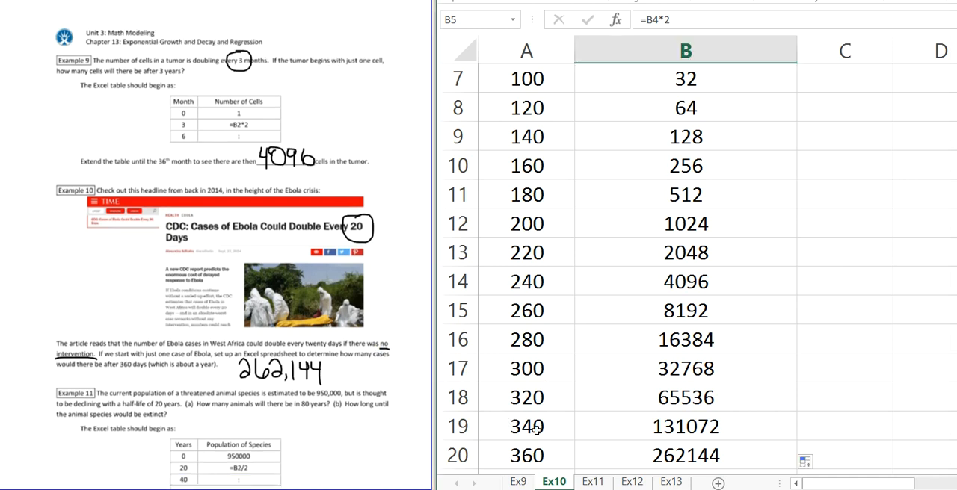
Step: Extend the Days series in steps of 20 from A19:A20 down to at least day 600
{"action": "scroll", "coordinate": [536, 434], "scroll_direction": "down", "scroll_amount": 1}
{"action": "left_click_drag", "start_coordinate": [515, 340], "coordinate": [516, 368]}
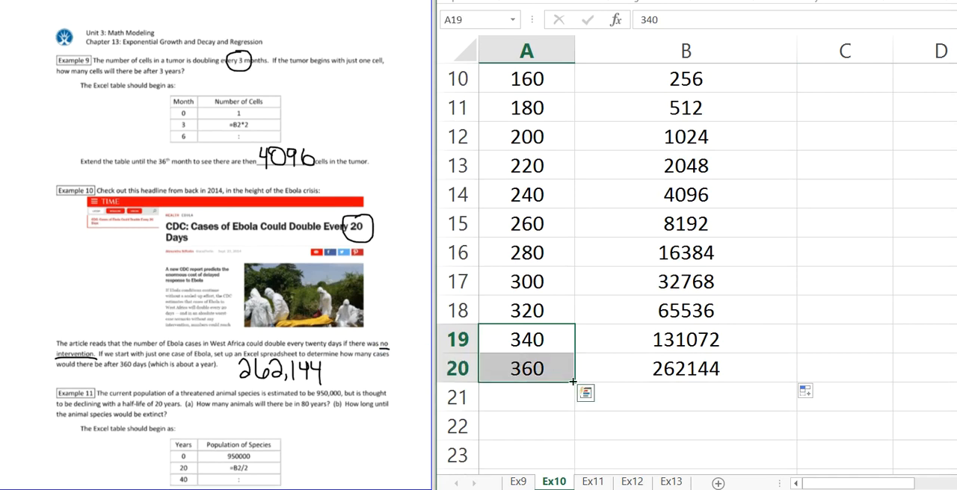
{"action": "left_click_drag", "start_coordinate": [575, 382], "coordinate": [581, 441]}
{"action": "left_click", "coordinate": [646, 389]}
Step: Copy the doubling formula in B20 down the Number of Ebola Cases column alongside the added days
{"action": "scroll", "coordinate": [646, 388], "scroll_direction": "up", "scroll_amount": 3}
{"action": "left_click", "coordinate": [686, 108]}
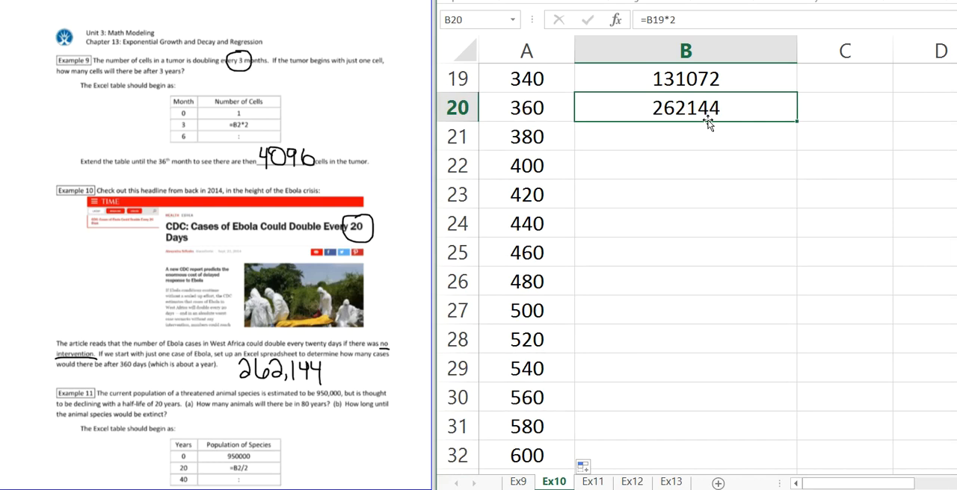
{"action": "double_click", "coordinate": [796, 121]}
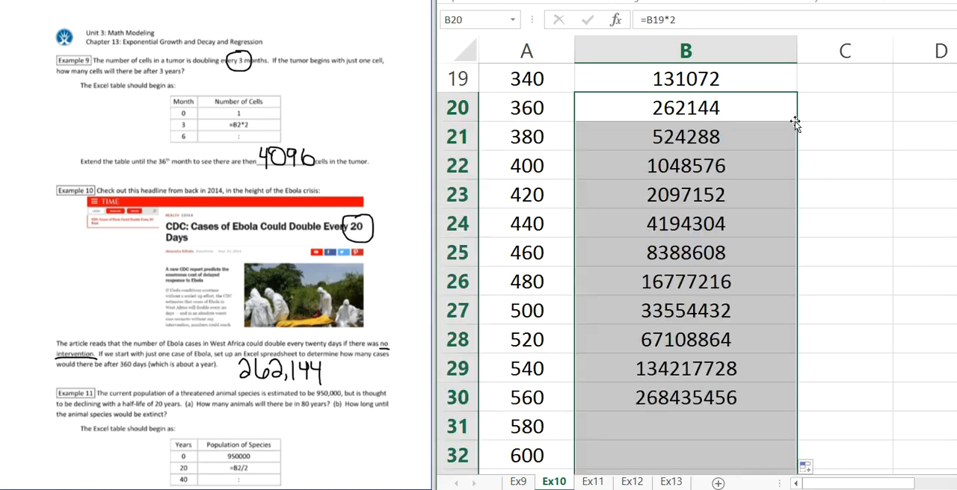
{"action": "left_click", "coordinate": [754, 417]}
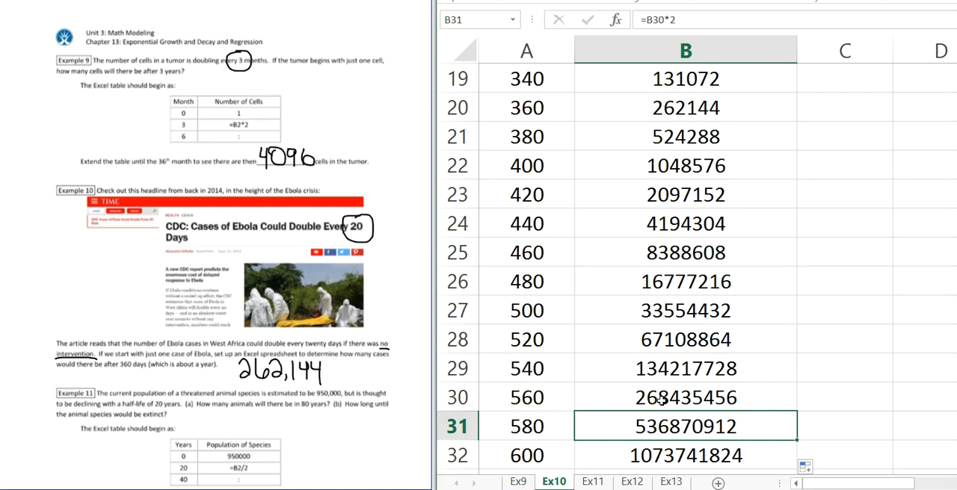
Step: Bring Example 11 of the worksheet into view and enter 0 in A2 of the Ex11 sheet as the starting year
{"action": "scroll", "coordinate": [656, 402], "scroll_direction": "up", "scroll_amount": 1}
{"action": "scroll", "coordinate": [658, 395], "scroll_direction": "up", "scroll_amount": 5}
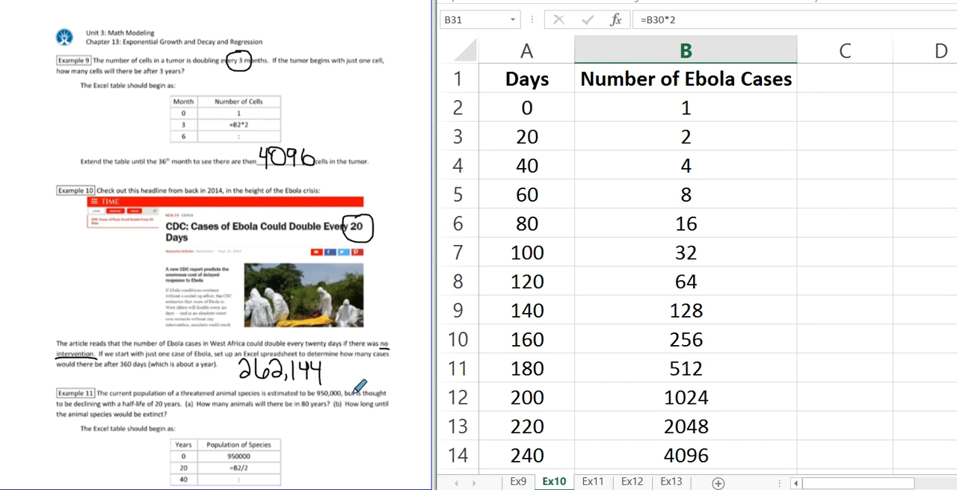
{"action": "scroll", "coordinate": [360, 386], "scroll_direction": "down", "scroll_amount": 1}
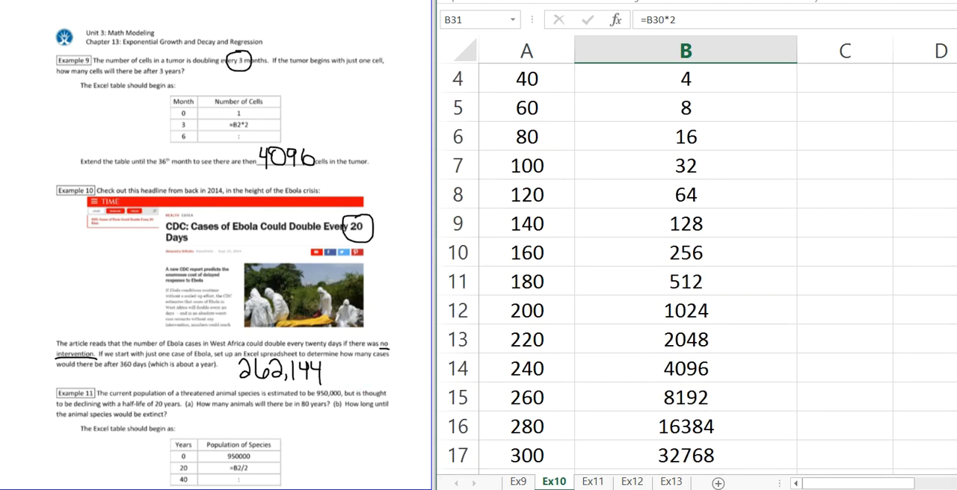
{"action": "scroll", "coordinate": [131, 312], "scroll_direction": "down", "scroll_amount": 1}
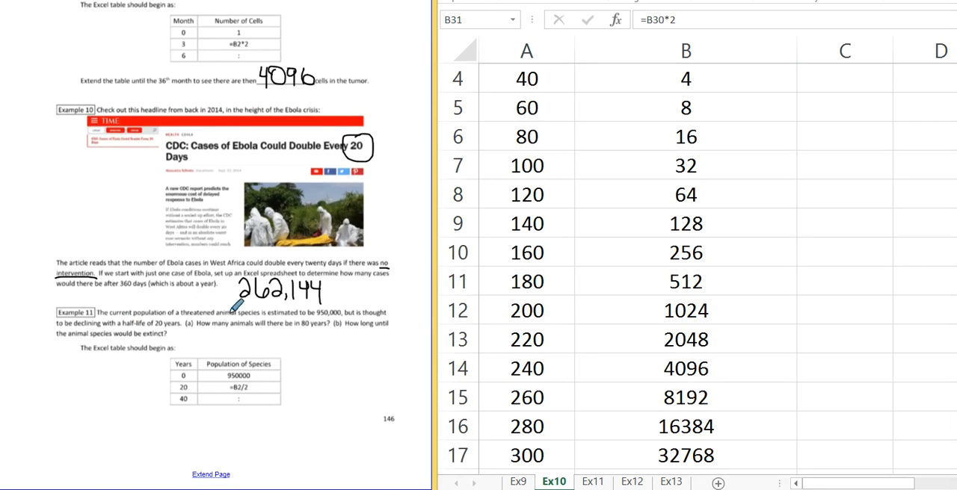
{"action": "left_click", "coordinate": [596, 481]}
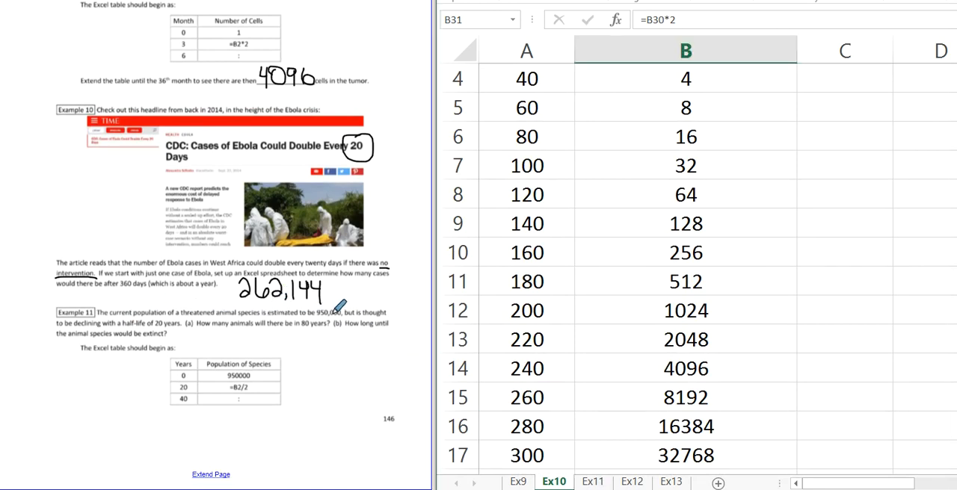
{"action": "left_click", "coordinate": [593, 482]}
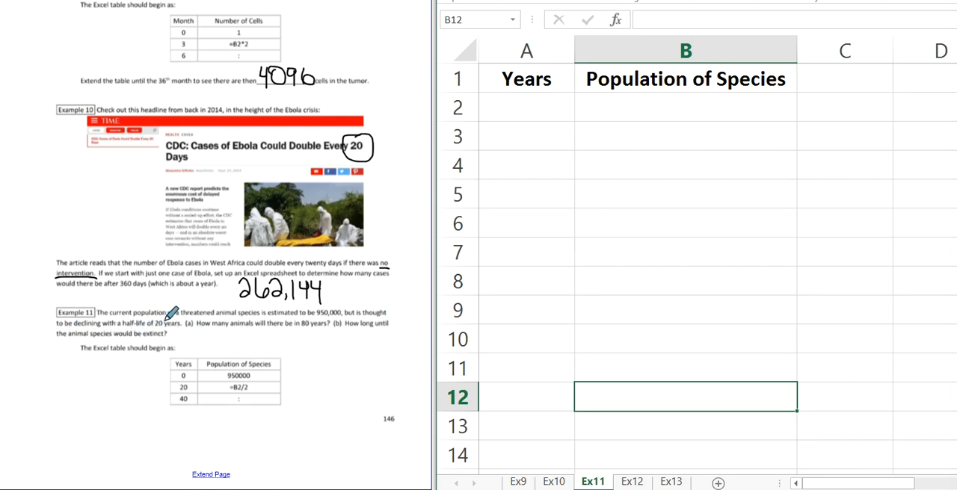
{"action": "left_click", "coordinate": [529, 109]}
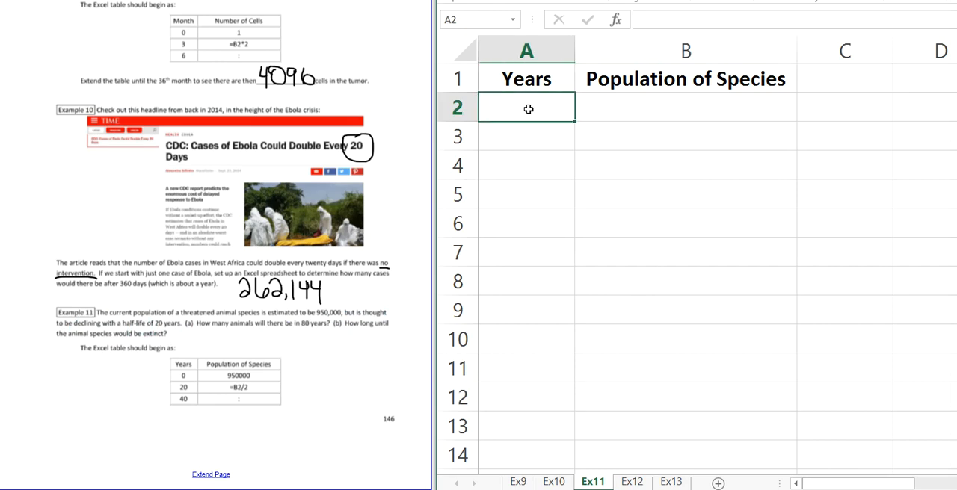
{"action": "type", "text": "0"}
{"action": "key", "text": "Return"}
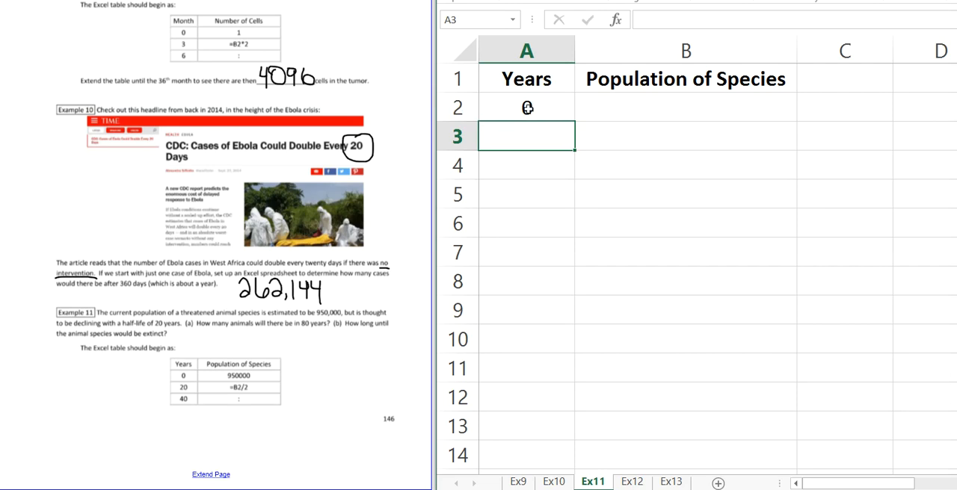
Step: Enter 950000 in B2 as the starting Population of Species
{"action": "left_click", "coordinate": [551, 108]}
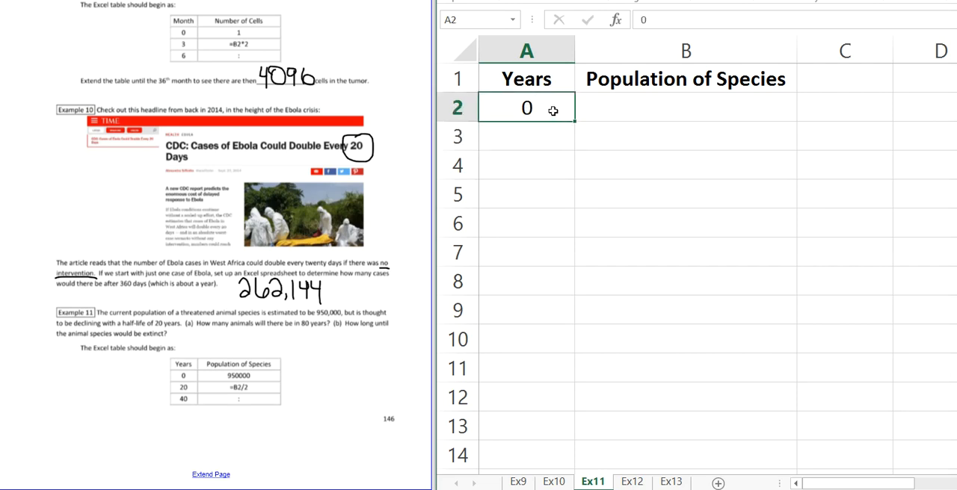
{"action": "left_click", "coordinate": [633, 111]}
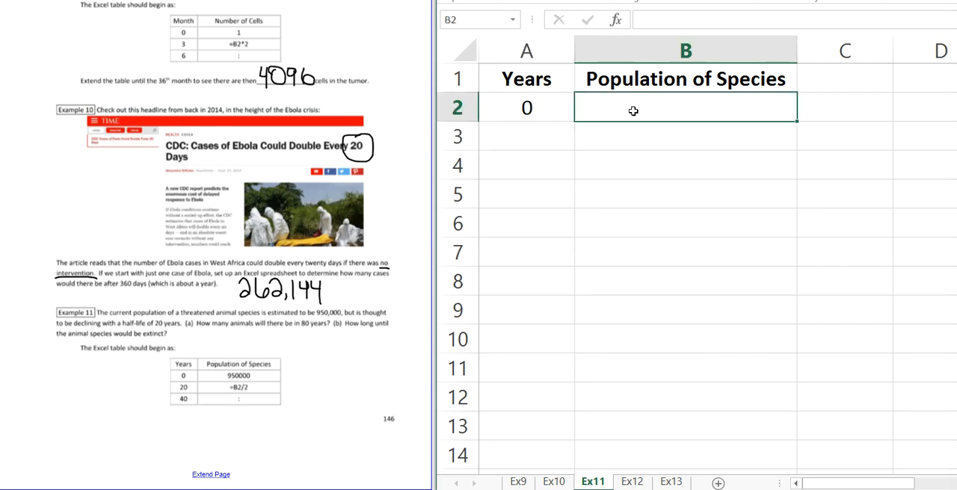
{"action": "type", "text": "950"}
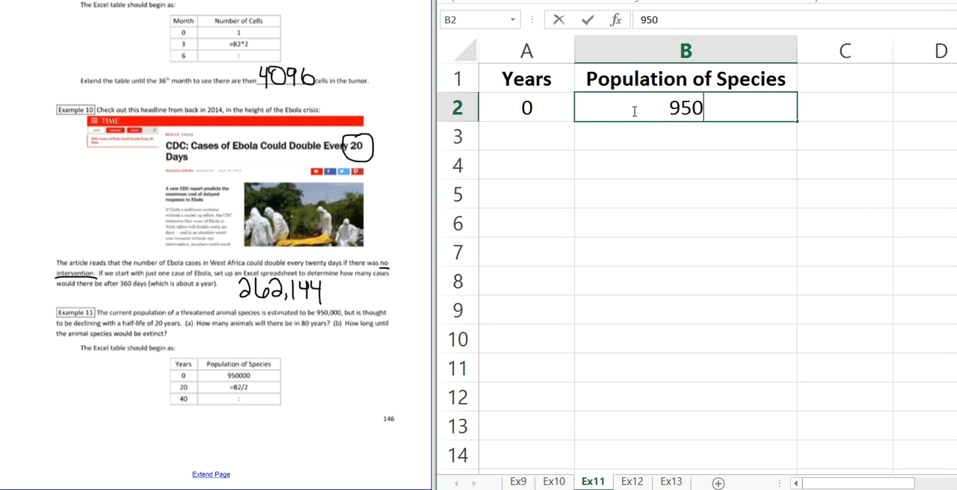
{"action": "type", "text": "000"}
{"action": "key", "text": "Return"}
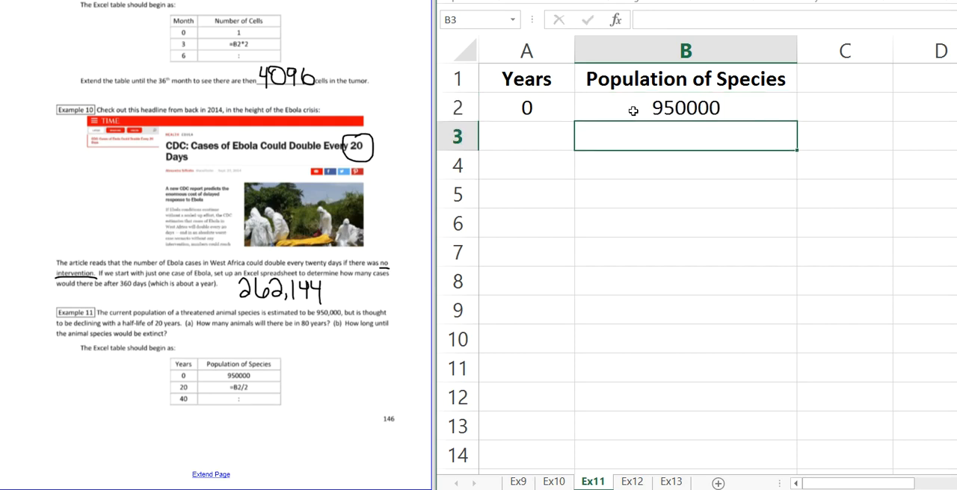
Step: Circle "half-life of 20 years" in the Example 11 problem text with the pen
{"action": "key", "text": "Left"}
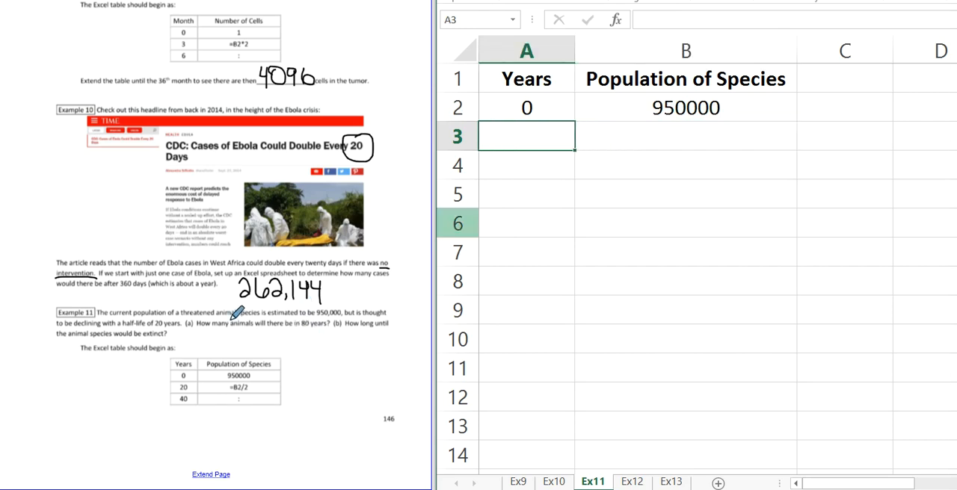
{"action": "left_click", "coordinate": [139, 321]}
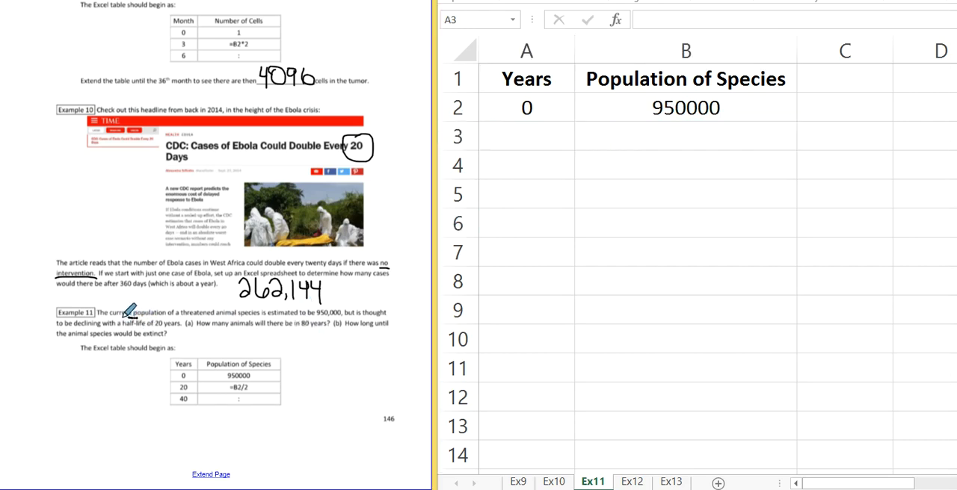
{"action": "mouse_move", "coordinate": [119, 323]}
{"action": "left_mouse_down"}
{"action": "mouse_move", "coordinate": [183, 329]}
{"action": "mouse_move", "coordinate": [180, 317]}
{"action": "mouse_move", "coordinate": [136, 314]}
{"action": "left_mouse_up"}
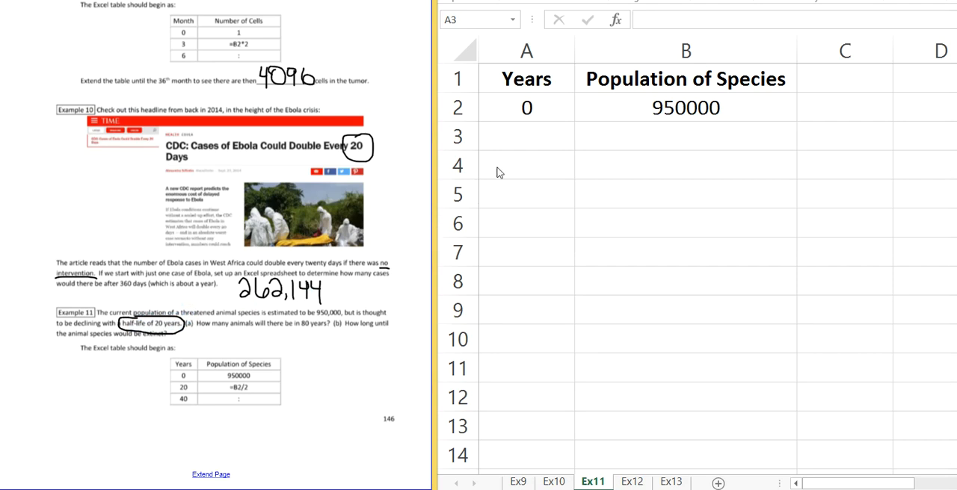
Step: Enter 20 in A3 and 40 in A4 as the next two Years values on the Ex11 sheet
{"action": "left_click", "coordinate": [524, 139]}
{"action": "type", "text": "20"}
{"action": "key", "text": "Return"}
{"action": "type", "text": "40"}
{"action": "key", "text": "Return"}
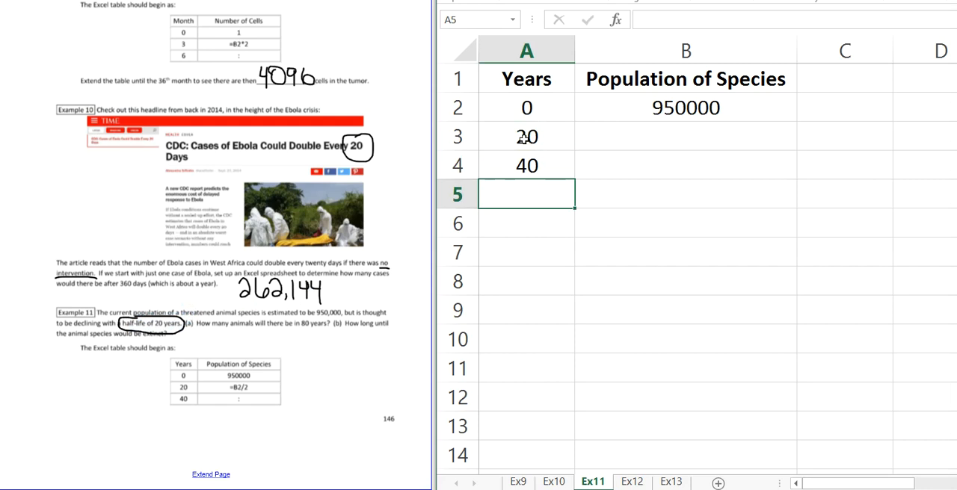
Step: Extend the 20-year series from A3:A4 down the Years column to 860 in A45
{"action": "left_click_drag", "start_coordinate": [524, 137], "coordinate": [529, 165]}
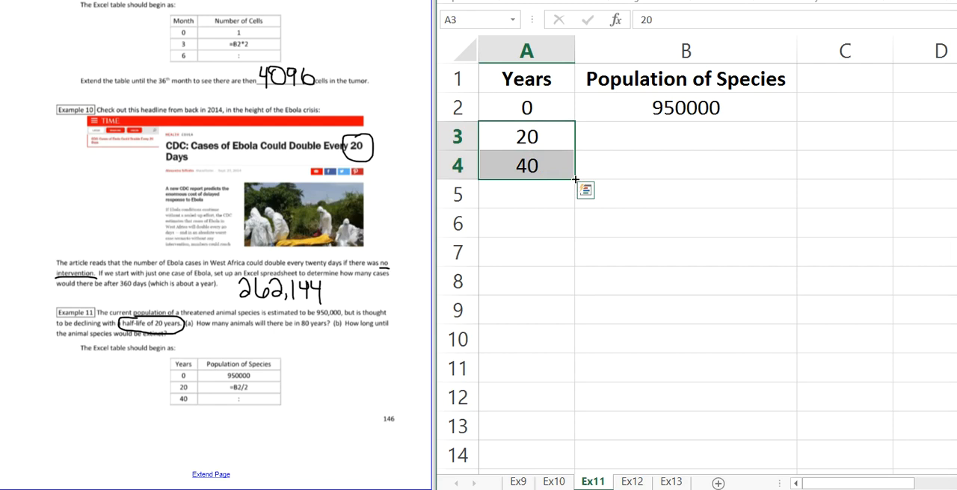
{"action": "left_click_drag", "start_coordinate": [575, 191], "coordinate": [575, 233]}
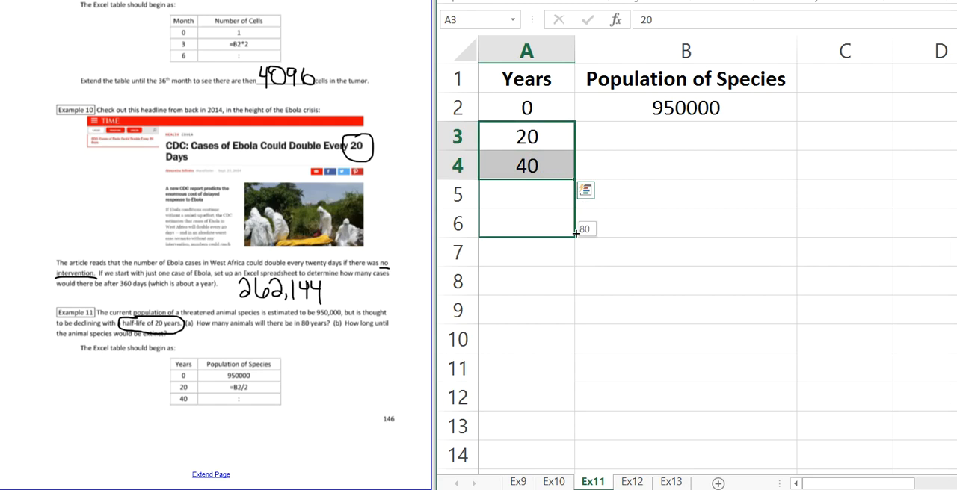
{"action": "left_click_drag", "start_coordinate": [576, 233], "coordinate": [575, 439]}
{"action": "left_click", "coordinate": [631, 292]}
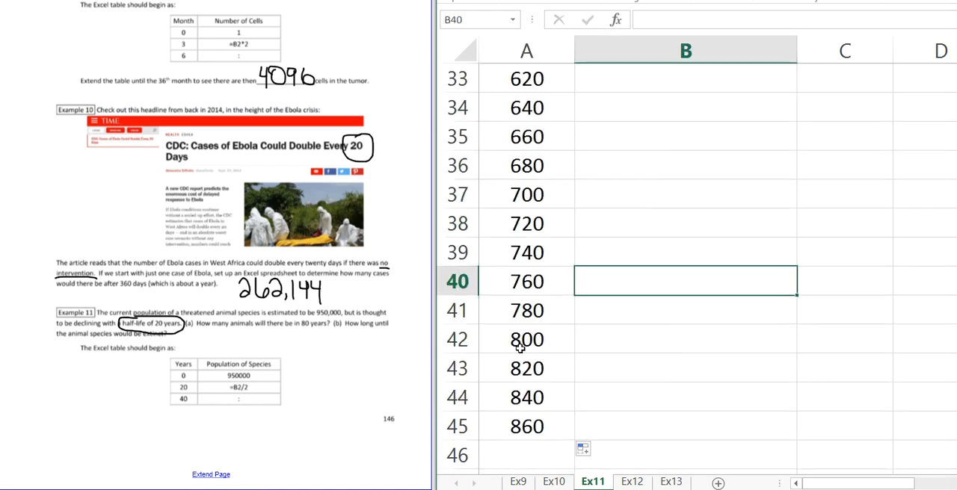
{"action": "scroll", "coordinate": [553, 322], "scroll_direction": "up", "scroll_amount": 11}
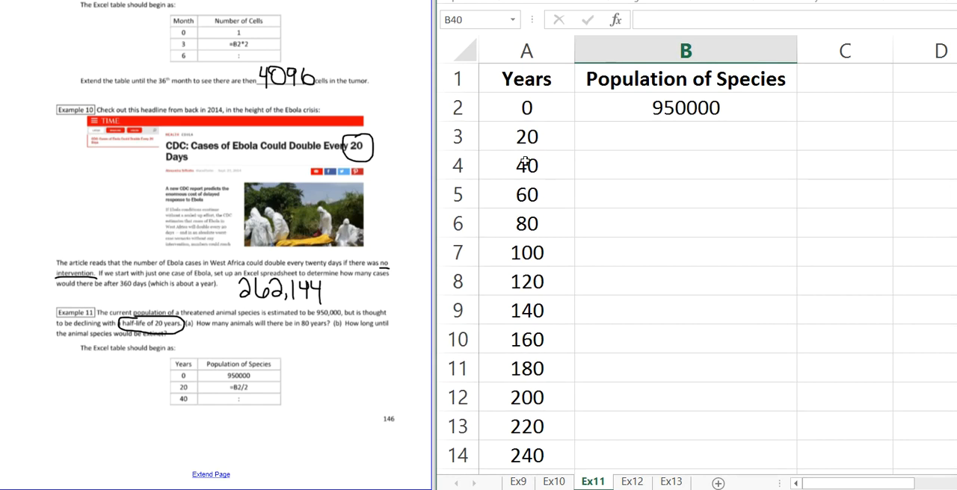
Step: Enter the halving formula =B2/2 in B3 for the population after 20 years
{"action": "left_click", "coordinate": [543, 133]}
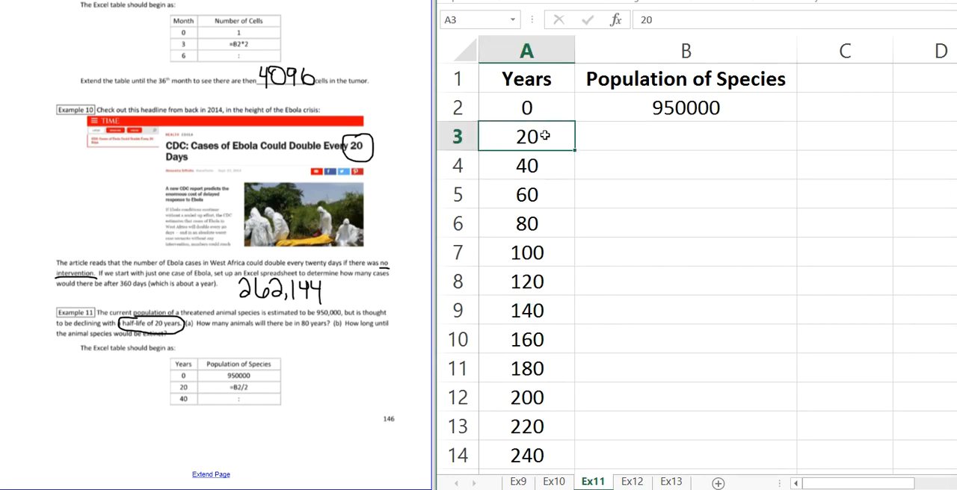
{"action": "left_click", "coordinate": [699, 136]}
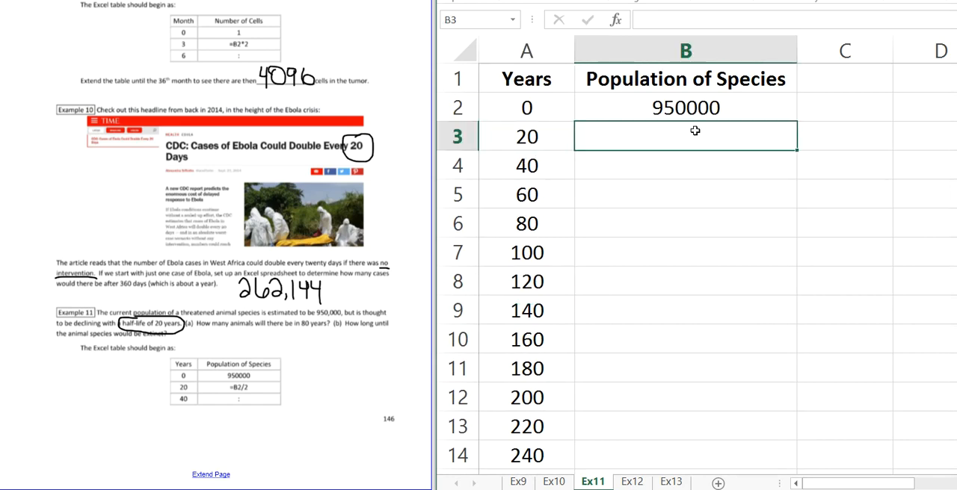
{"action": "type", "text": "="}
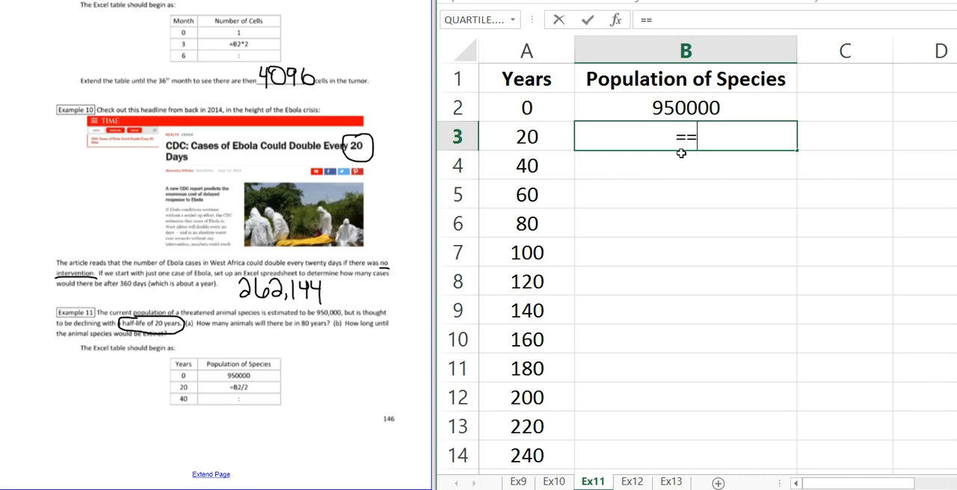
{"action": "left_click", "coordinate": [665, 107]}
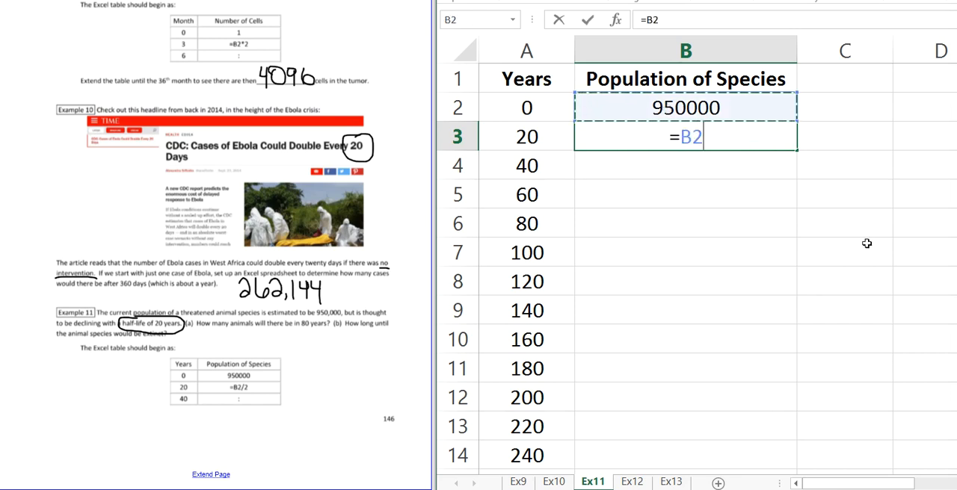
{"action": "type", "text": "/"}
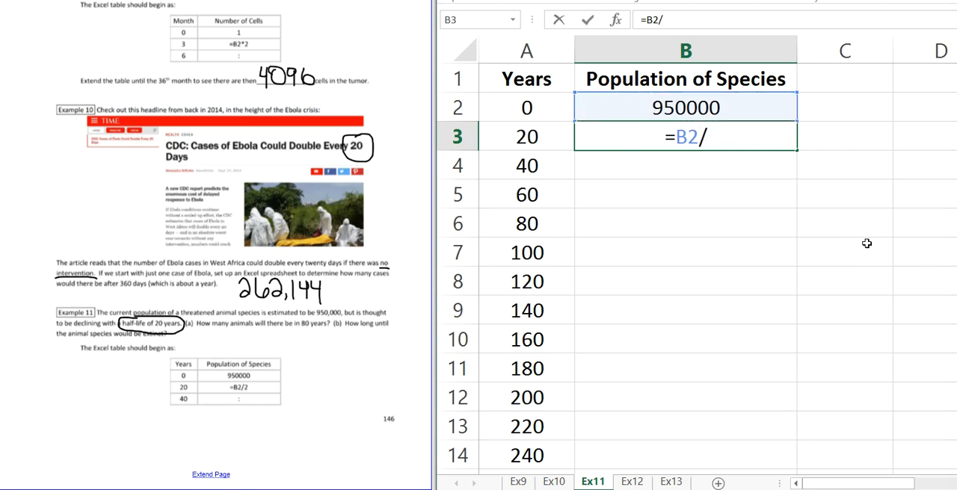
{"action": "type", "text": "2"}
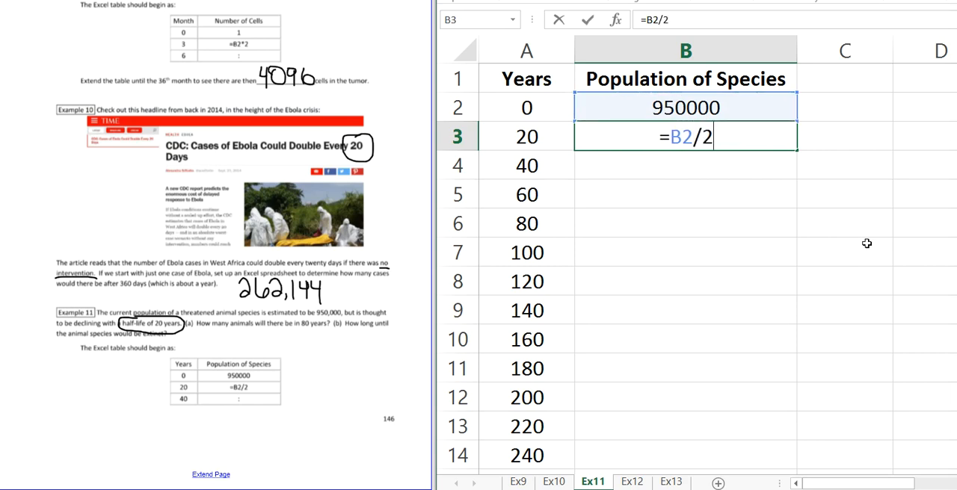
{"action": "key", "text": "BackSpace"}
{"action": "key", "text": "BackSpace"}
{"action": "type", "text": "*0.5"}
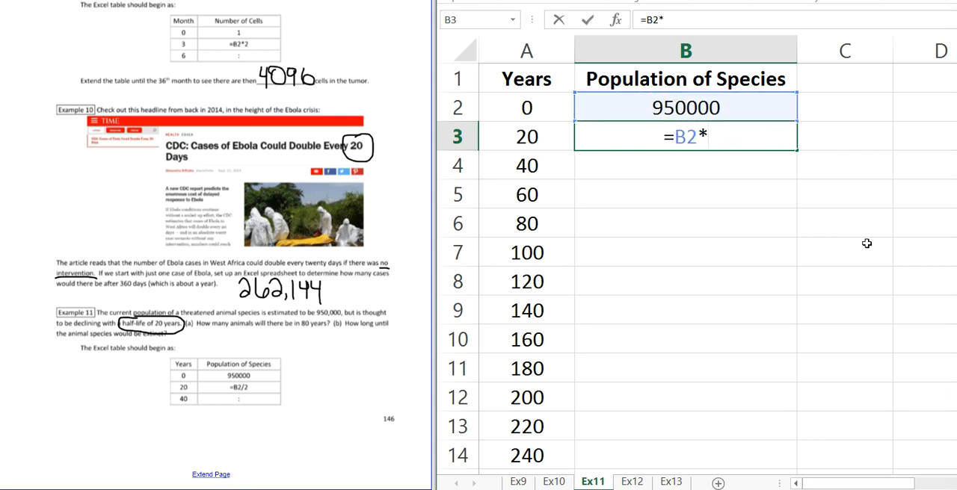
{"action": "key", "text": "BackSpace"}
{"action": "key", "text": "BackSpace"}
{"action": "key", "text": "BackSpace"}
{"action": "key", "text": "BackSpace"}
{"action": "type", "text": "/2"}
{"action": "key", "text": "Return"}
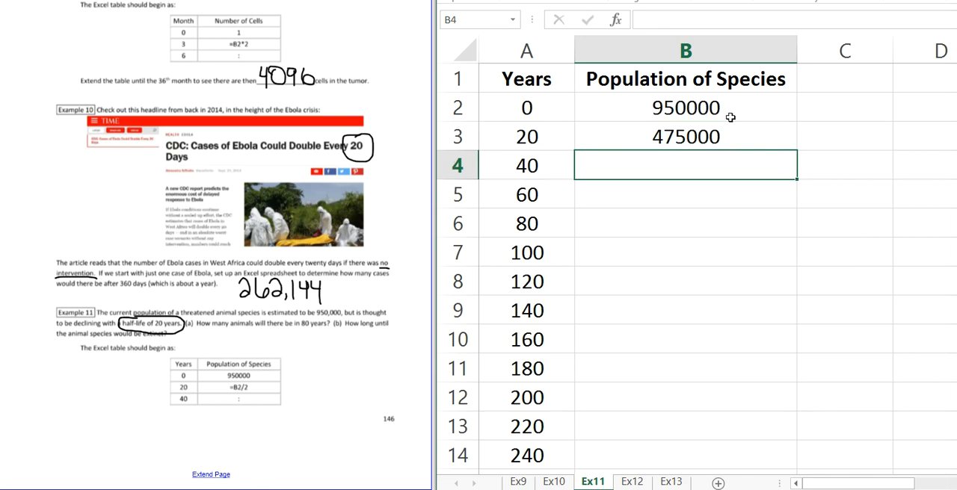
Step: Copy the halving formula in B3 down the Population of Species column alongside all the listed years
{"action": "left_click", "coordinate": [765, 139]}
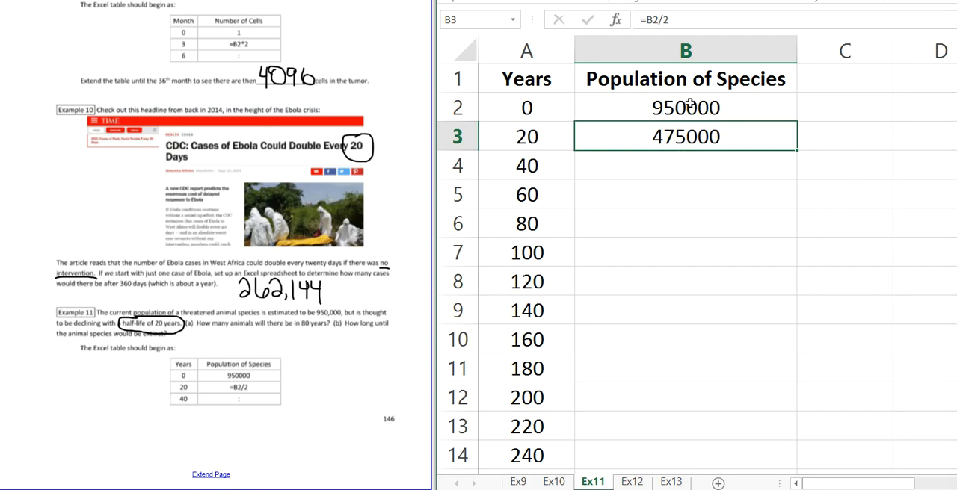
{"action": "double_click", "coordinate": [797, 151]}
{"action": "left_click", "coordinate": [743, 135]}
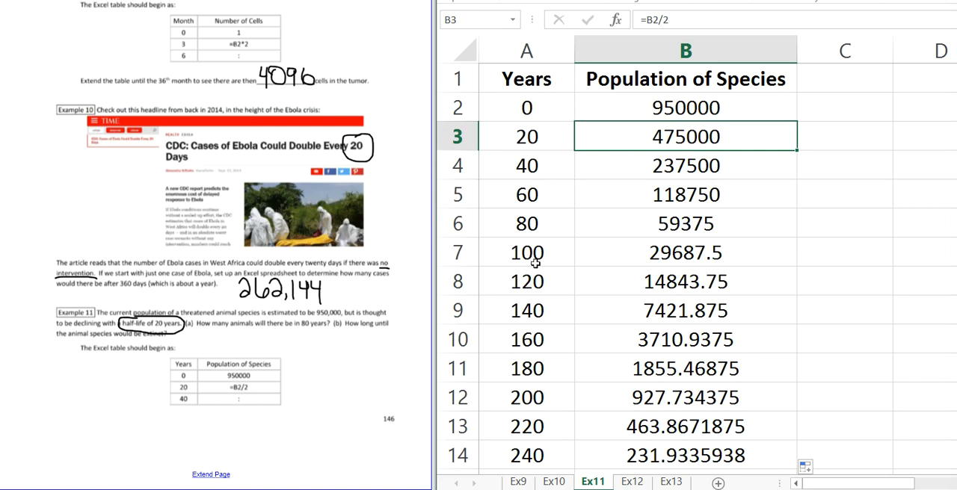
Step: Find the population at 80 years and handwrite 59375 in the Example 11 part a blank on the next worksheet page
{"action": "left_click", "coordinate": [536, 225]}
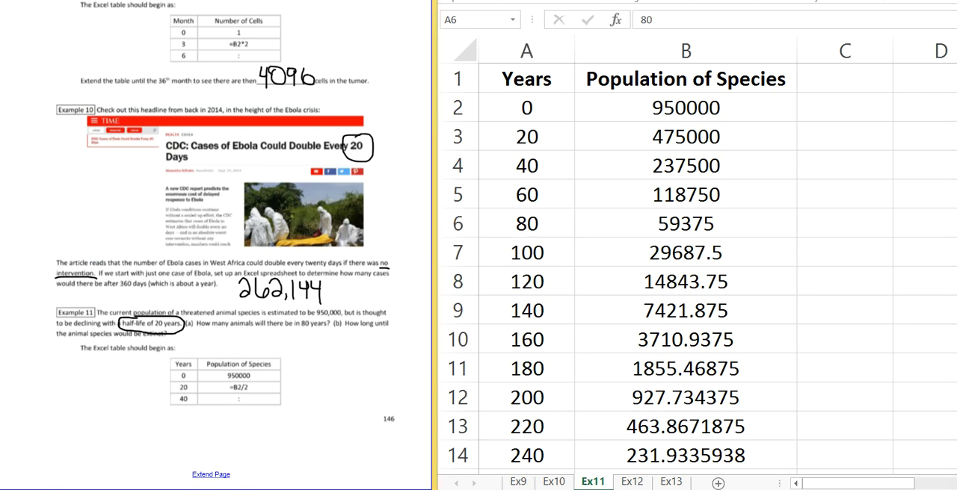
{"action": "key", "text": "Page_Down"}
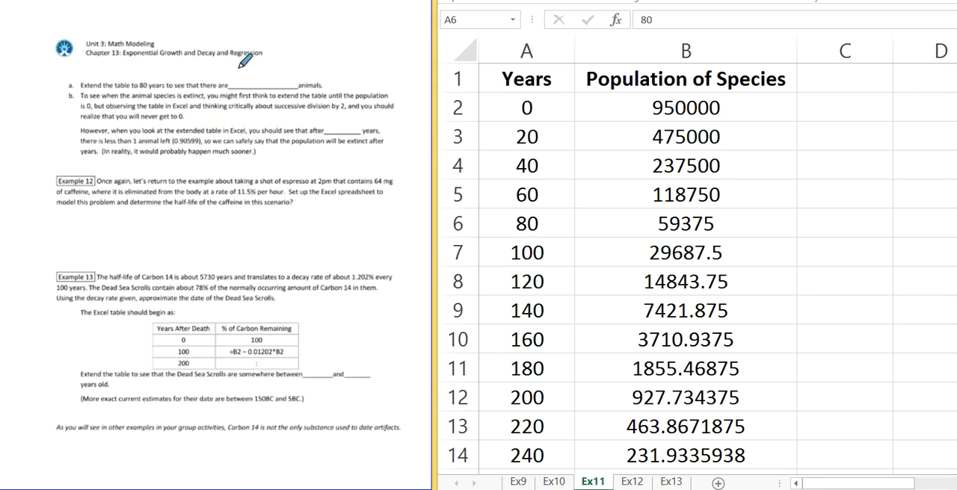
{"action": "mouse_move", "coordinate": [236, 70]}
{"action": "left_mouse_down"}
{"action": "mouse_move", "coordinate": [234, 86]}
{"action": "mouse_move", "coordinate": [243, 69]}
{"action": "mouse_move", "coordinate": [250, 87]}
{"action": "mouse_move", "coordinate": [278, 68]}
{"action": "mouse_move", "coordinate": [275, 87]}
{"action": "mouse_move", "coordinate": [284, 71]}
{"action": "left_mouse_up"}
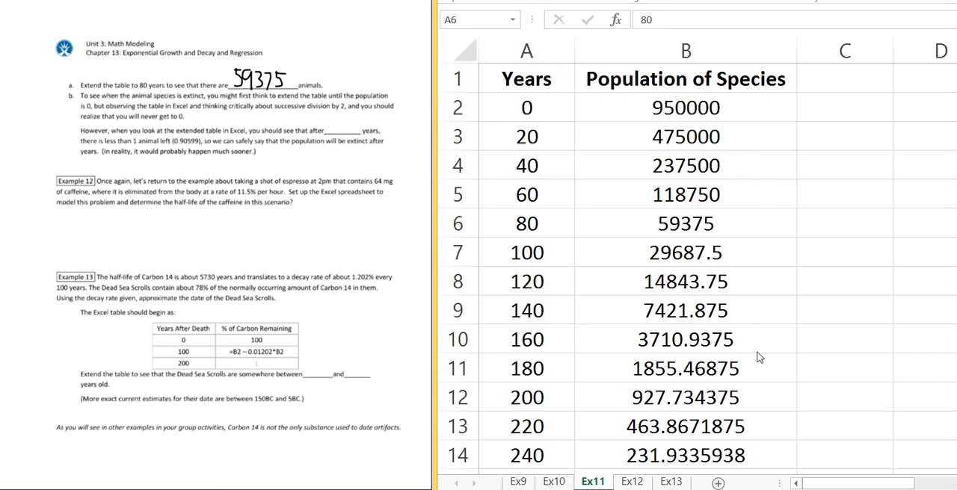
Step: Find the first year with fewer than one animal in the Ex11 table and handwrite 400 in the part b blank
{"action": "scroll", "coordinate": [757, 353], "scroll_direction": "down", "scroll_amount": 1}
{"action": "scroll", "coordinate": [756, 347], "scroll_direction": "up", "scroll_amount": 1}
{"action": "left_click", "coordinate": [781, 337]}
{"action": "scroll", "coordinate": [781, 337], "scroll_direction": "down", "scroll_amount": 4}
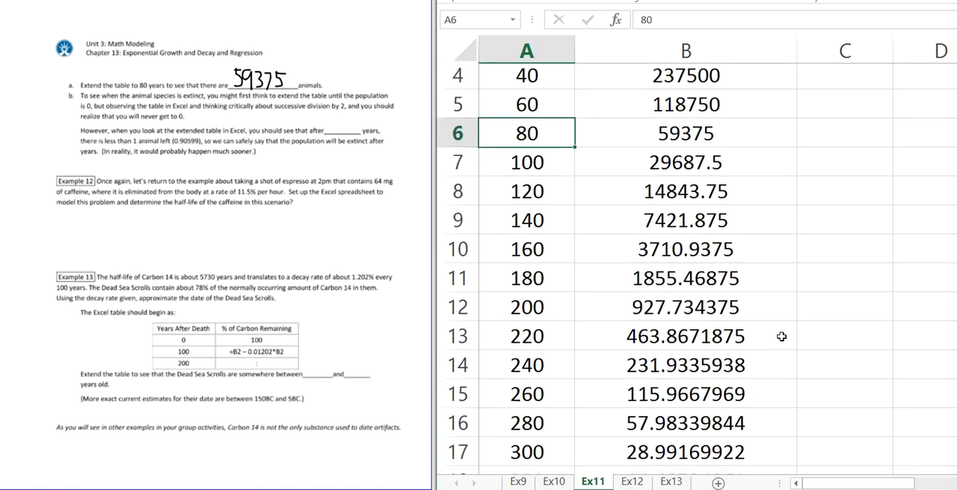
{"action": "scroll", "coordinate": [781, 337], "scroll_direction": "down", "scroll_amount": 1}
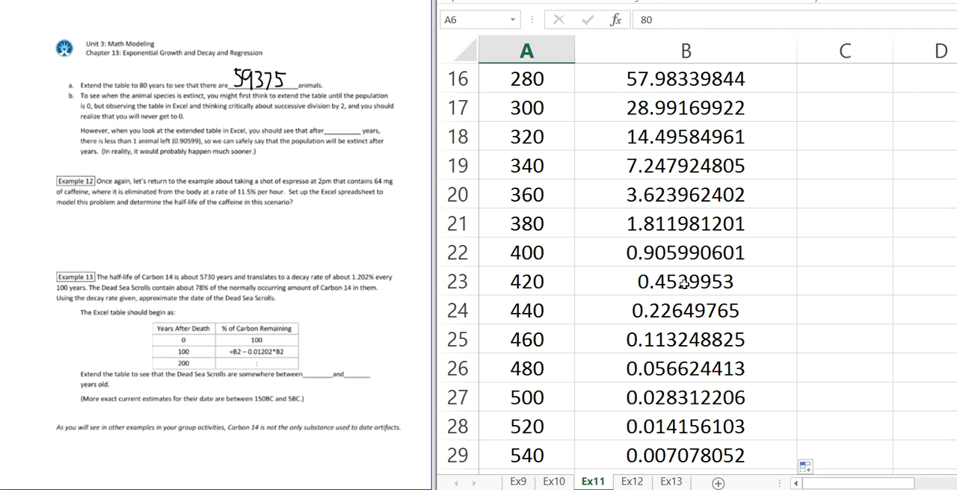
{"action": "left_click", "coordinate": [648, 224]}
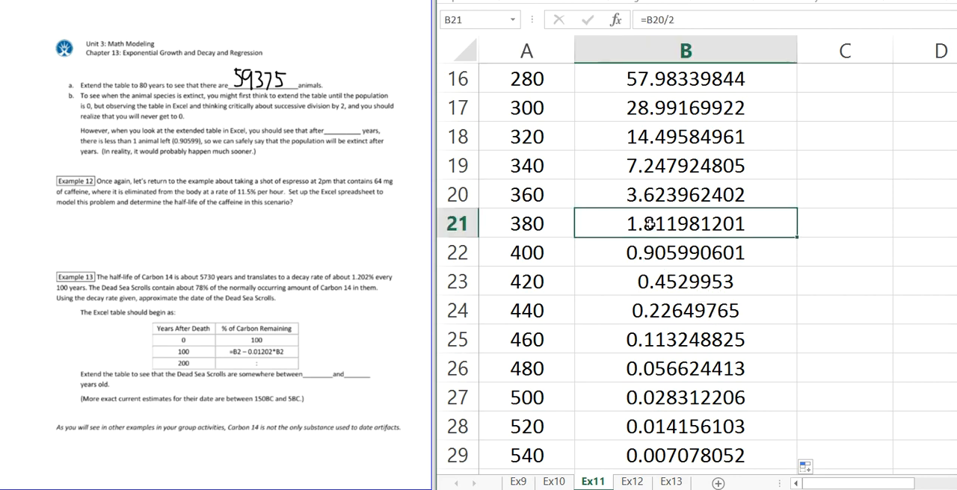
{"action": "left_click", "coordinate": [664, 255]}
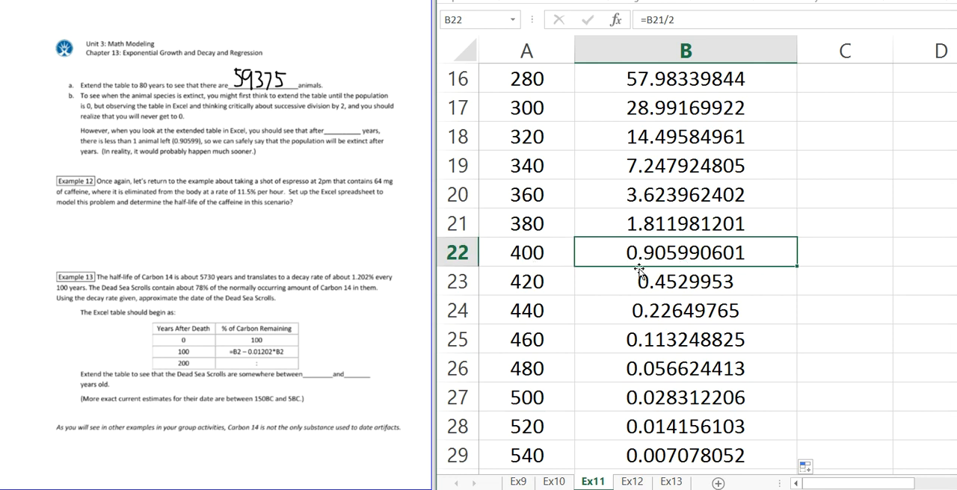
{"action": "left_click", "coordinate": [555, 256]}
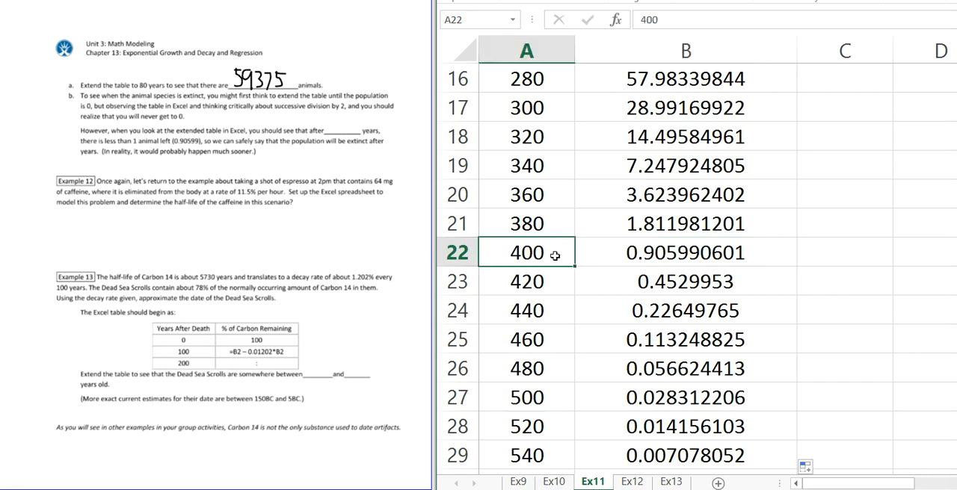
{"action": "left_click", "coordinate": [326, 116]}
{"action": "mouse_move", "coordinate": [326, 117]}
{"action": "left_mouse_down"}
{"action": "mouse_move", "coordinate": [333, 132]}
{"action": "mouse_move", "coordinate": [345, 113]}
{"action": "left_mouse_up"}
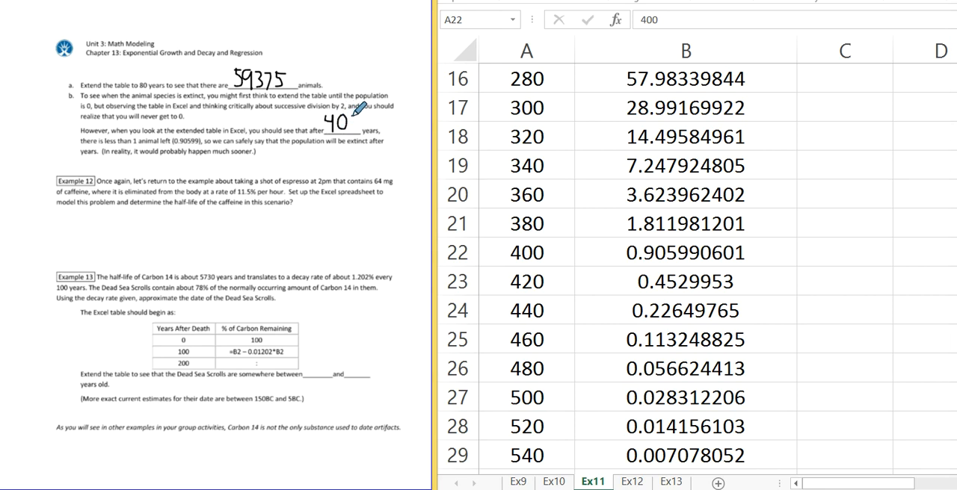
{"action": "mouse_move", "coordinate": [349, 120]}
{"action": "left_mouse_down"}
{"action": "mouse_move", "coordinate": [350, 130]}
{"action": "mouse_move", "coordinate": [359, 127]}
{"action": "mouse_move", "coordinate": [355, 111]}
{"action": "left_mouse_up"}
Step: Open the Ex12 sheet and enter 64 in B2 as the starting Caffeine (in mg)
{"action": "left_click", "coordinate": [632, 483]}
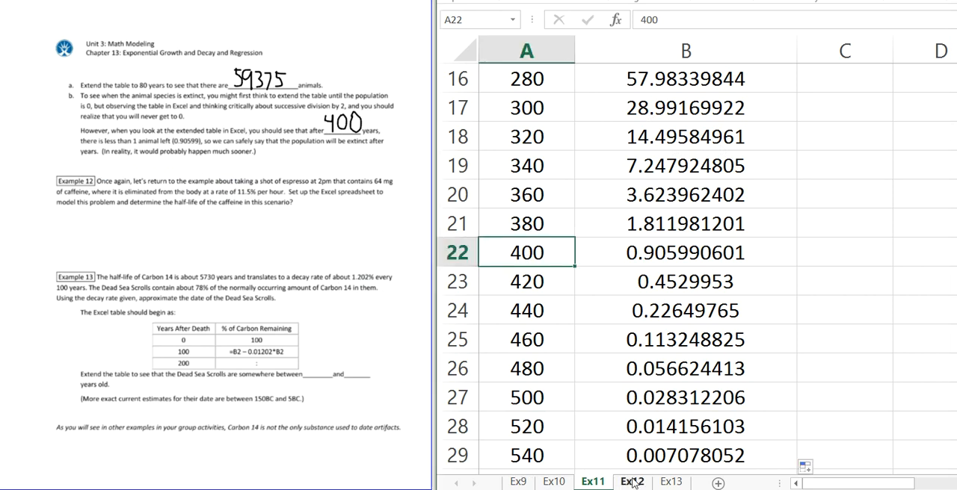
{"action": "left_click", "coordinate": [632, 483]}
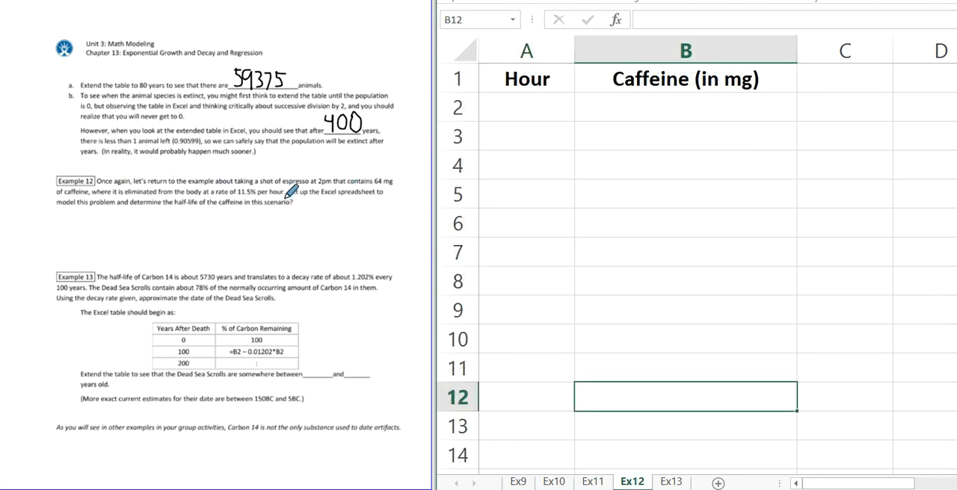
{"action": "left_click", "coordinate": [656, 105]}
{"action": "type", "text": "64"}
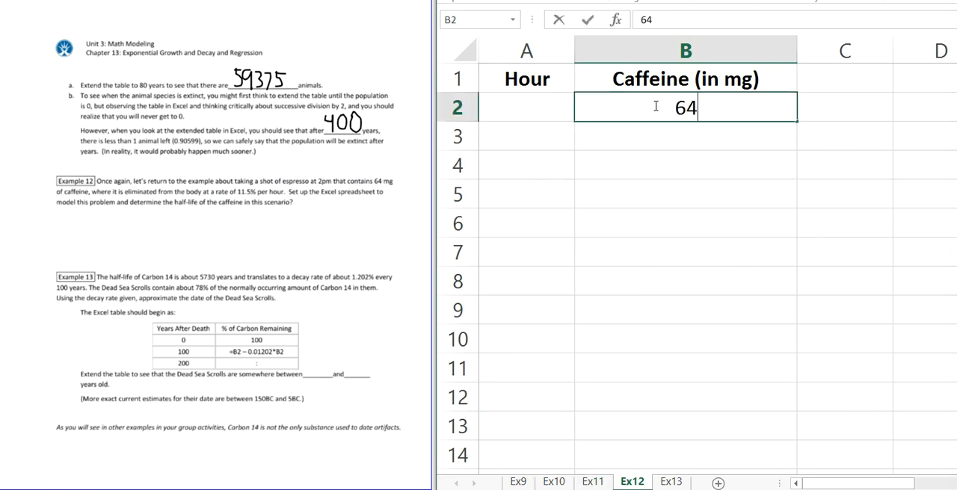
{"action": "key", "text": "Return"}
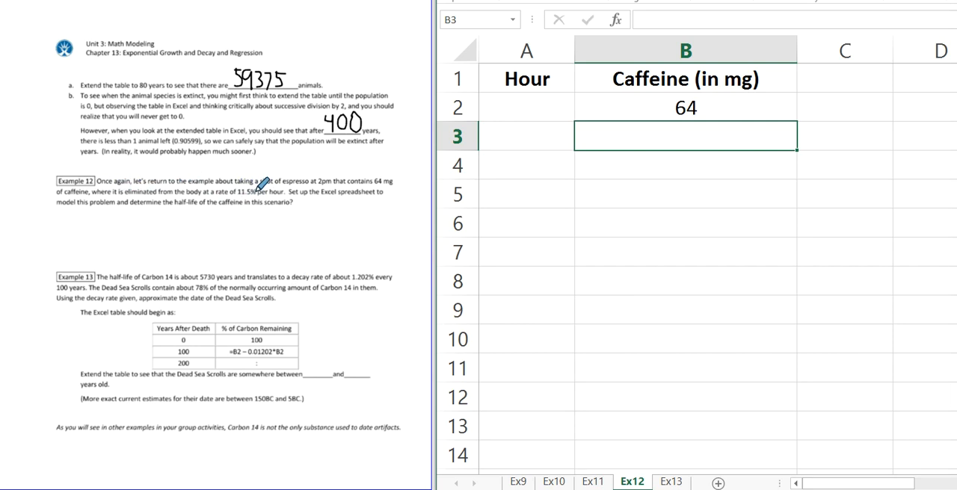
Step: Underline "the half-life" in the Example 12 text with the pen and review the halving table on the Ex11 sheet
{"action": "left_click", "coordinate": [169, 207]}
{"action": "left_click_drag", "start_coordinate": [165, 209], "coordinate": [203, 209]}
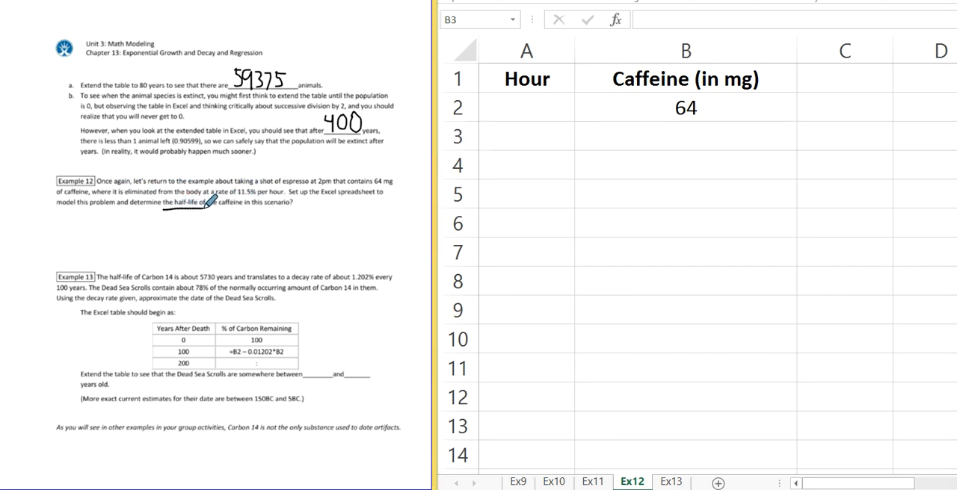
{"action": "left_click", "coordinate": [595, 483]}
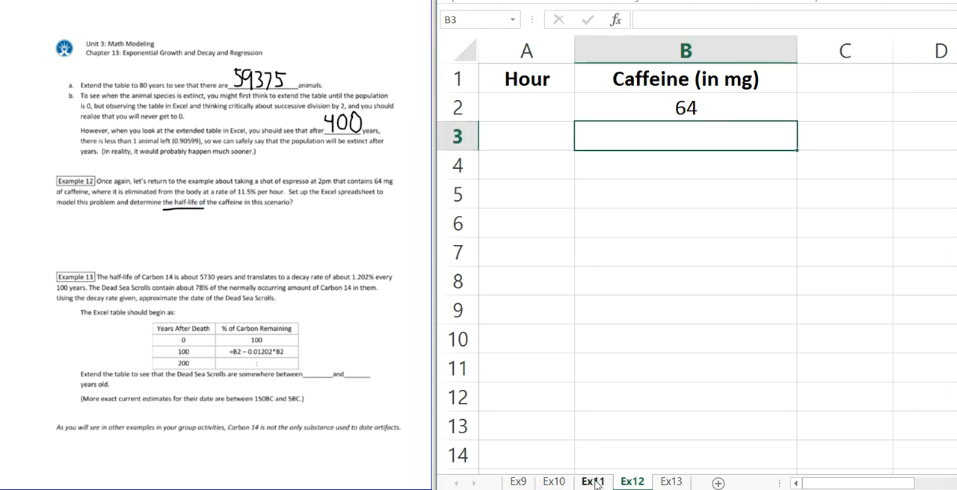
{"action": "left_click", "coordinate": [595, 483]}
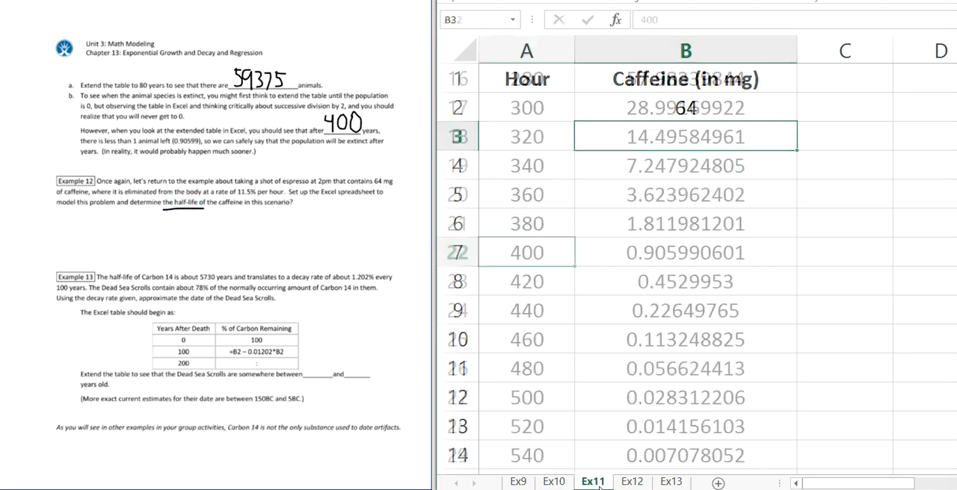
{"action": "scroll", "coordinate": [587, 254], "scroll_direction": "up", "scroll_amount": 5}
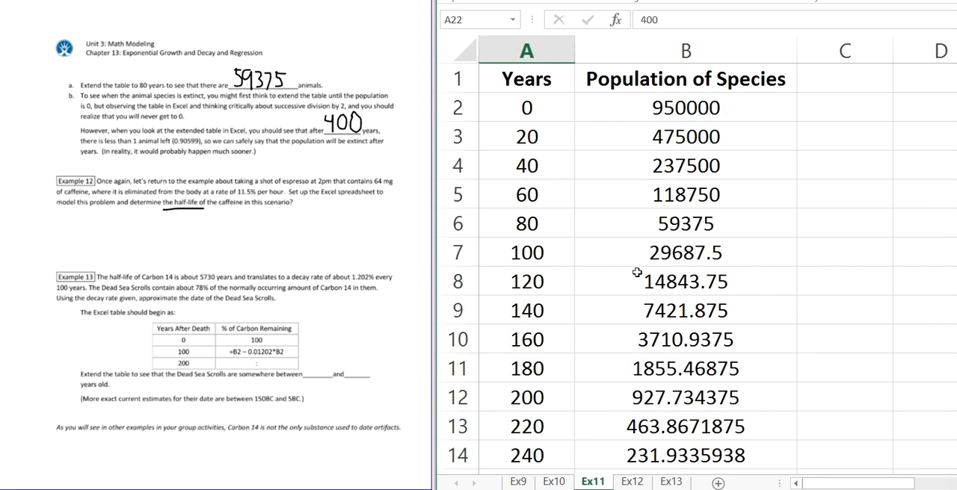
Step: Return to the Ex12 sheet and enter 0 in A2 as the starting Hour
{"action": "left_click", "coordinate": [632, 482]}
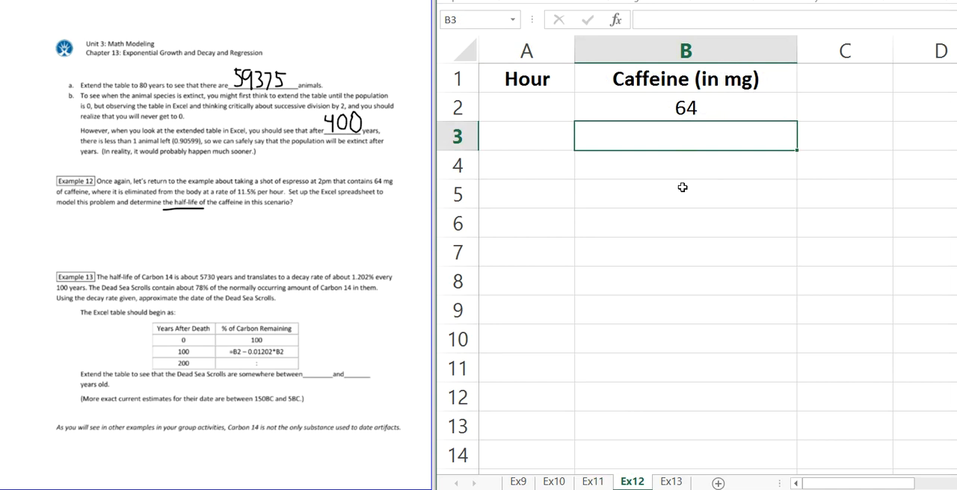
{"action": "left_click", "coordinate": [545, 106]}
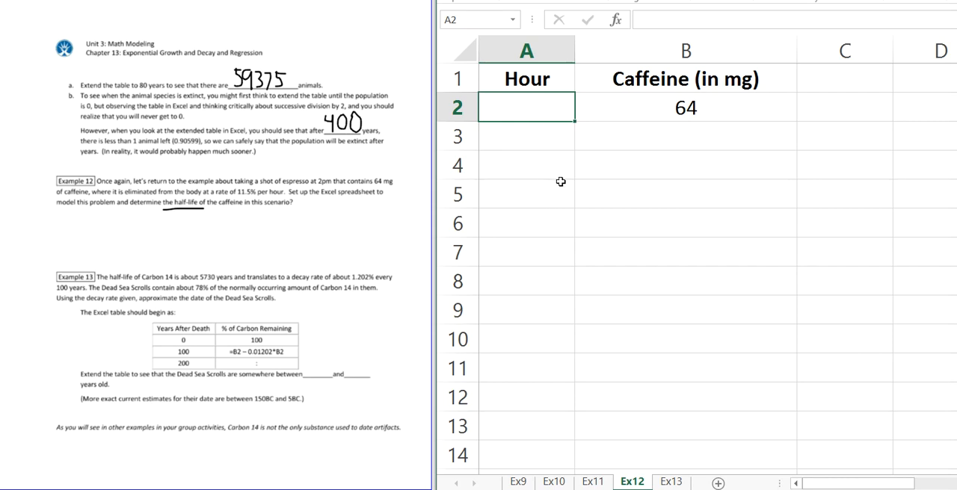
{"action": "type", "text": "0"}
{"action": "key", "text": "Return"}
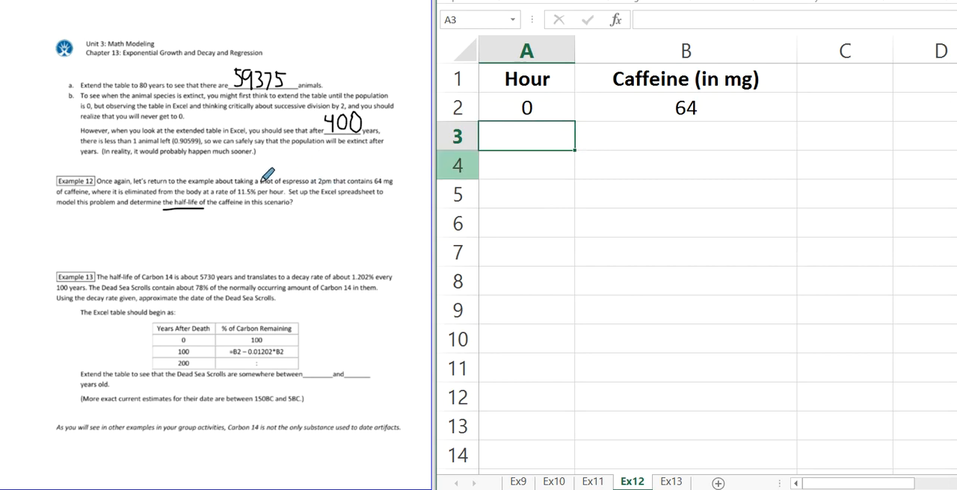
Step: Underline "11.5% per hour" in the Example 12 text and fill the Hour column with 1 through 12 in A3:A14
{"action": "left_click_drag", "start_coordinate": [237, 197], "coordinate": [284, 196]}
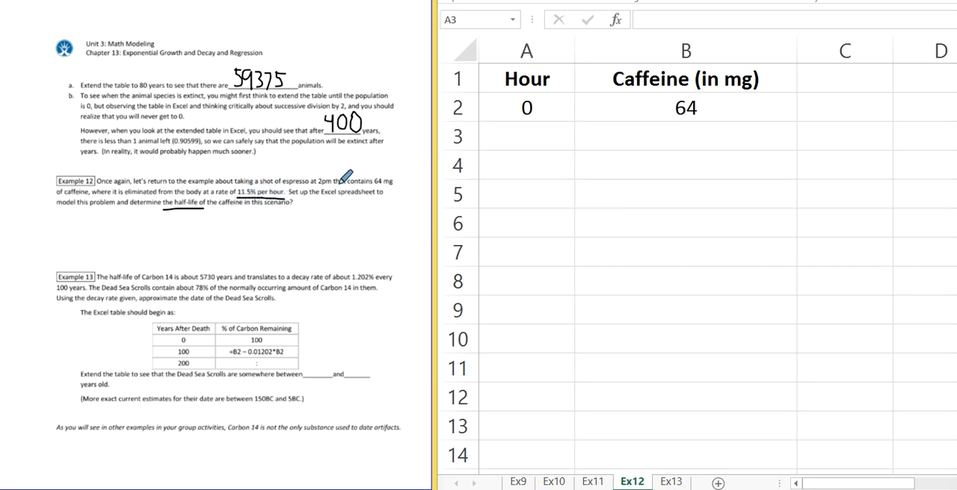
{"action": "left_click", "coordinate": [512, 127]}
{"action": "type", "text": "1"}
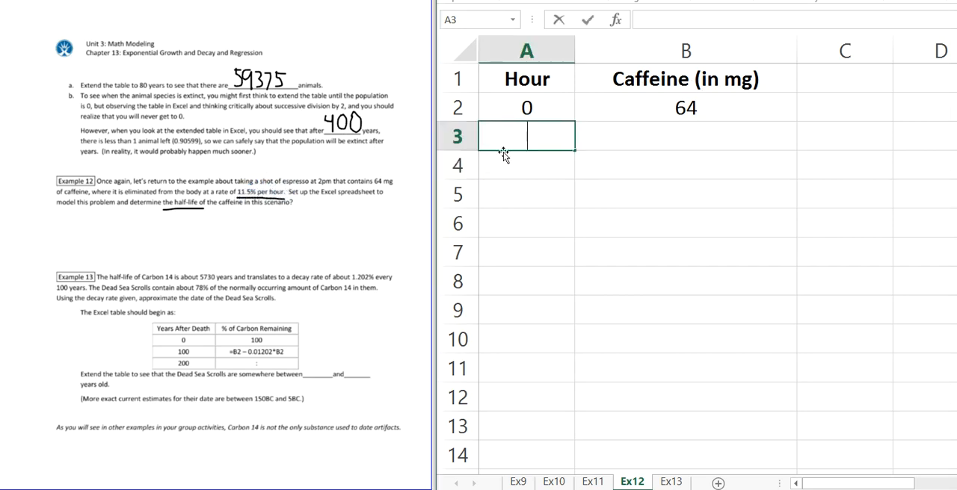
{"action": "key", "text": "Return"}
{"action": "type", "text": "2"}
{"action": "key", "text": "Return"}
{"action": "type", "text": "3"}
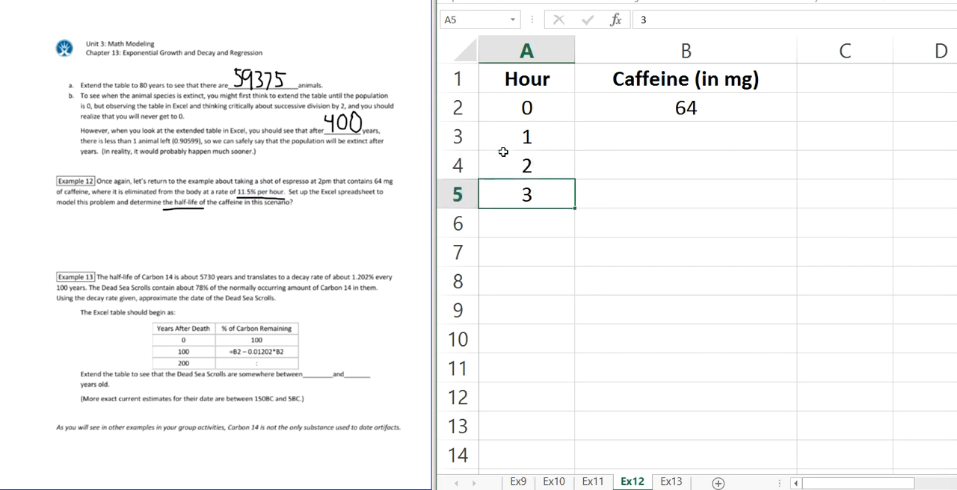
{"action": "key", "text": "Return"}
{"action": "left_click_drag", "start_coordinate": [526, 166], "coordinate": [587, 458]}
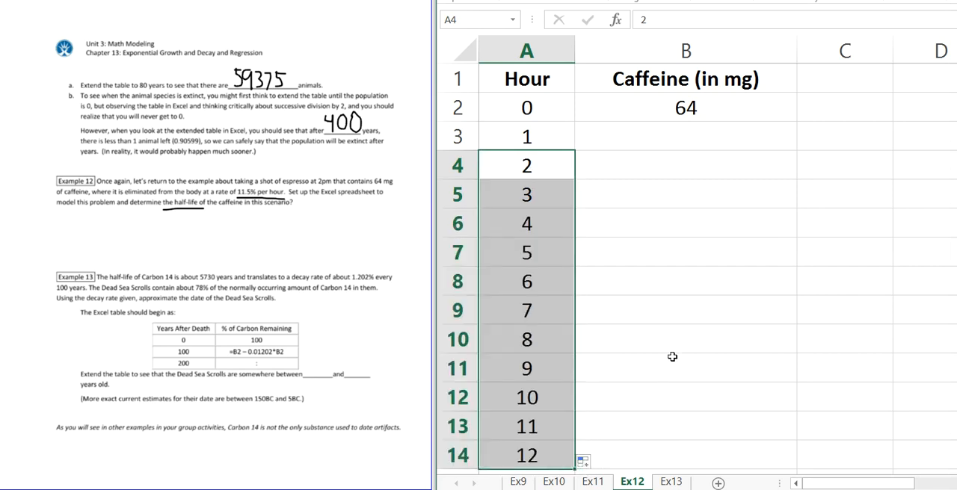
{"action": "left_click", "coordinate": [672, 357]}
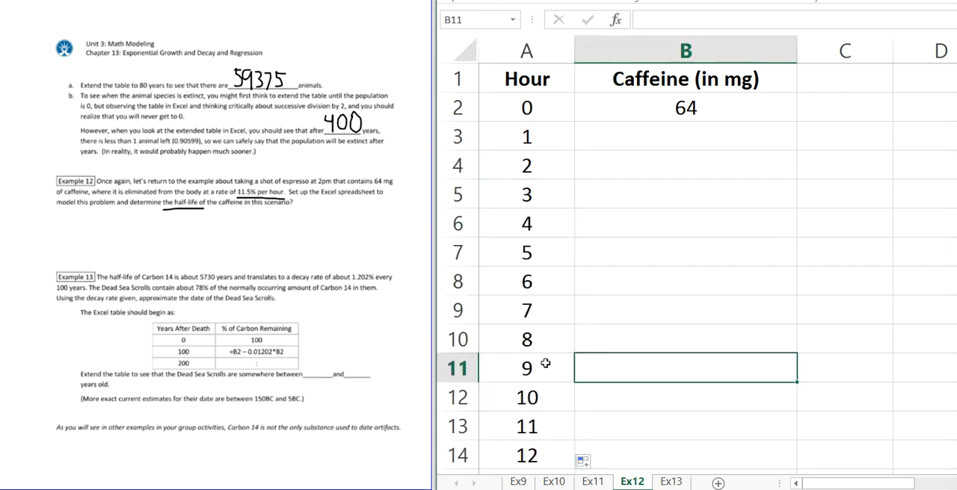
Step: Begin the hour 1 caffeine formula in B3 with =B2
{"action": "left_click", "coordinate": [668, 129]}
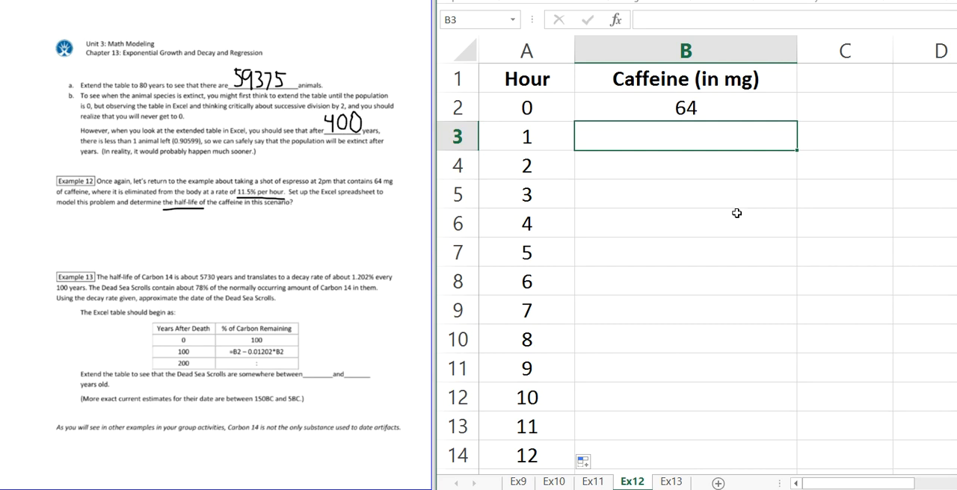
{"action": "type", "text": "="}
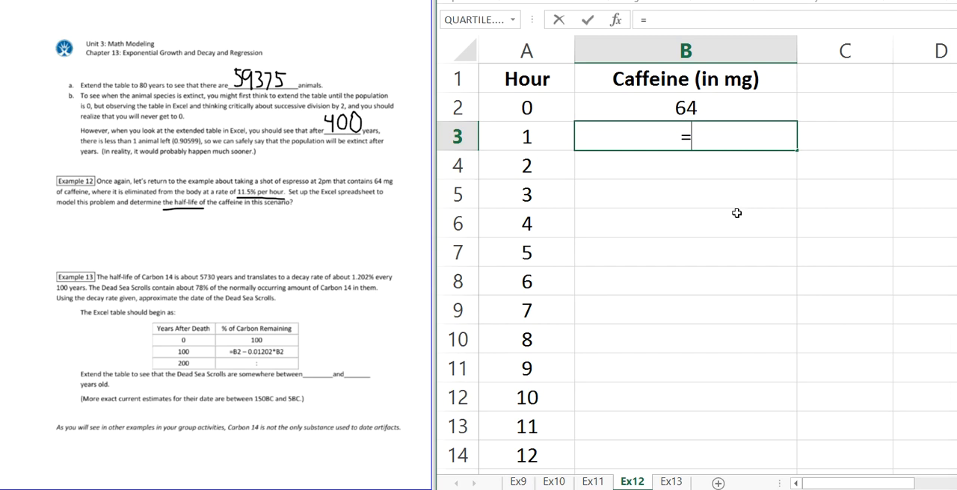
{"action": "left_click", "coordinate": [703, 111]}
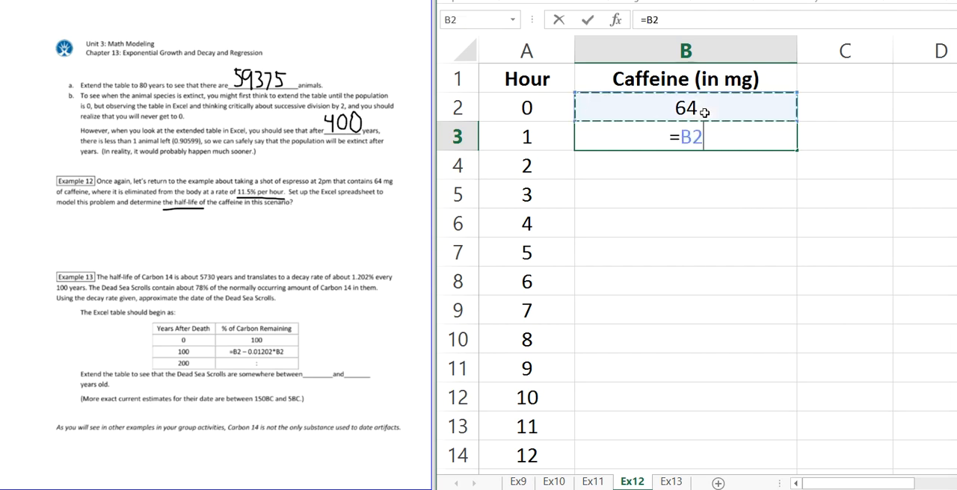
{"action": "type", "text": "-"}
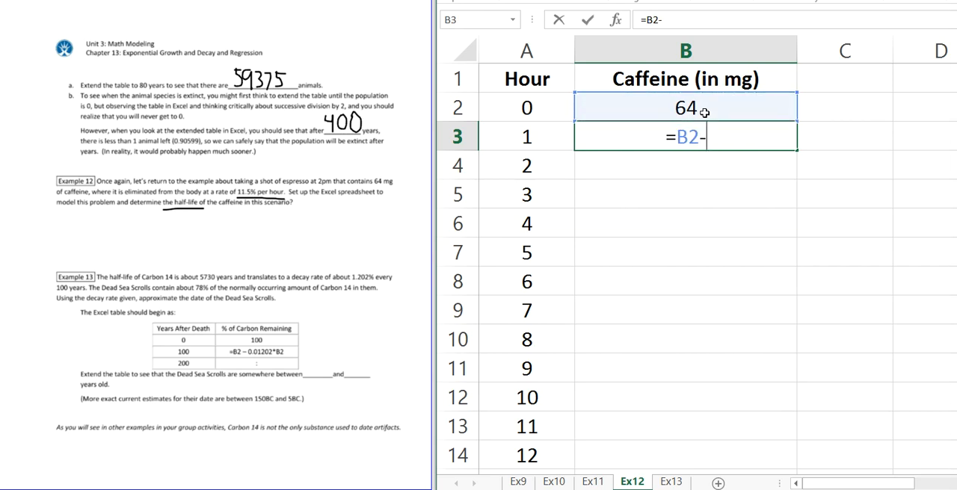
{"action": "type", "text": ".115"}
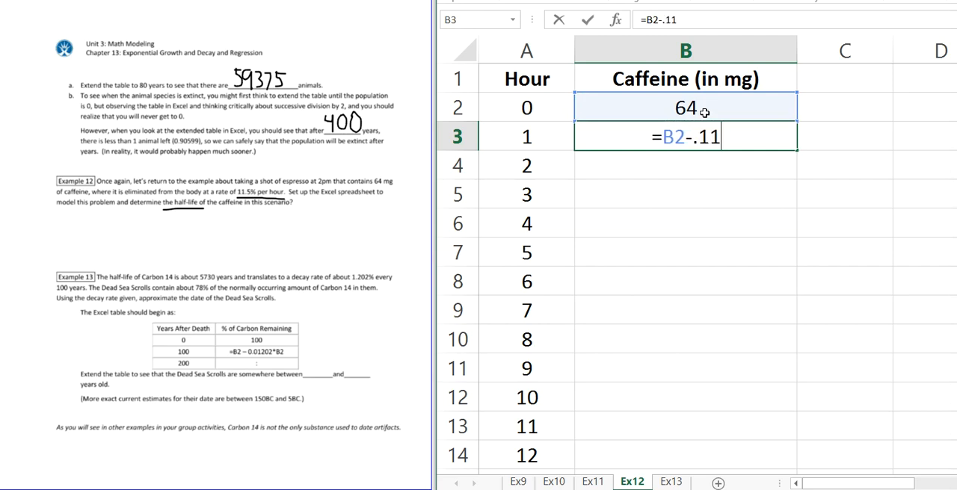
{"action": "key", "text": "BackSpace"}
{"action": "key", "text": "BackSpace"}
{"action": "key", "text": "BackSpace"}
{"action": "key", "text": "BackSpace"}
{"action": "type", "text": "11.5%"}
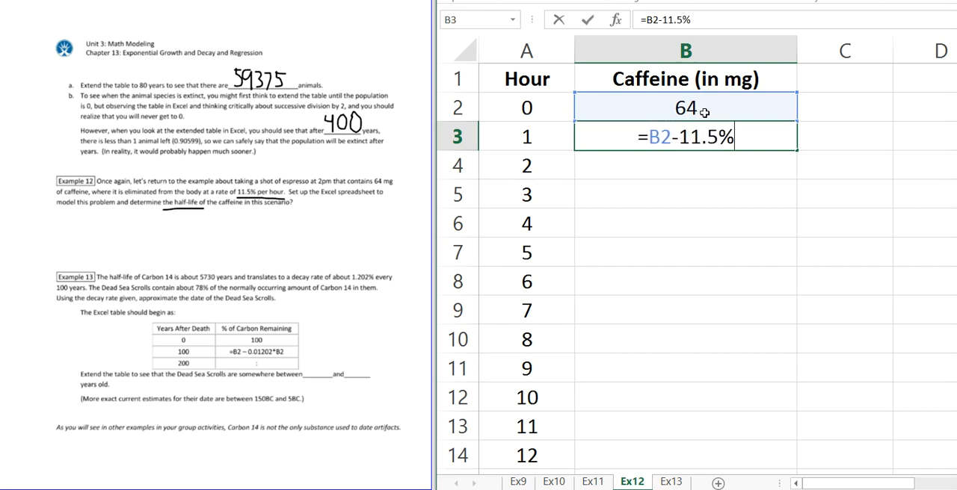
{"action": "key", "text": "BackSpace"}
{"action": "key", "text": "BackSpace"}
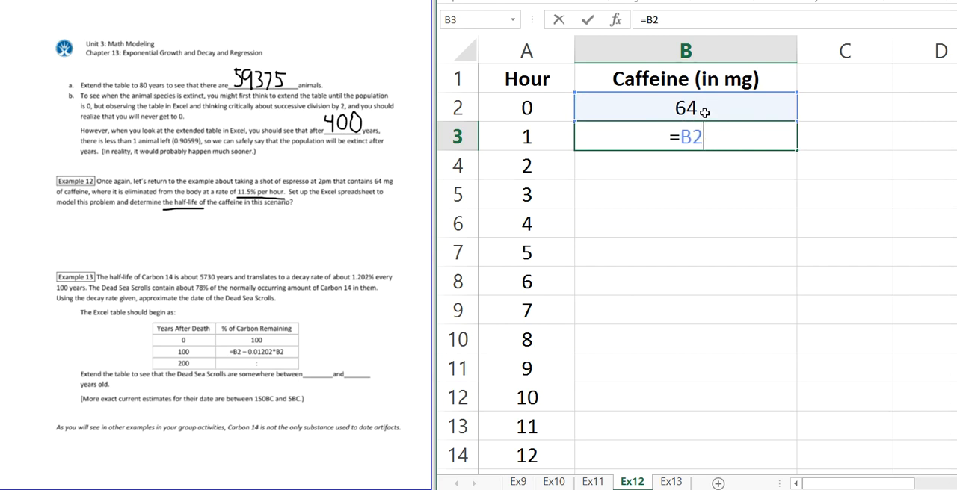
Step: Complete the decay formula in B3 as =B2-.115*B2
{"action": "type", "text": "115"}
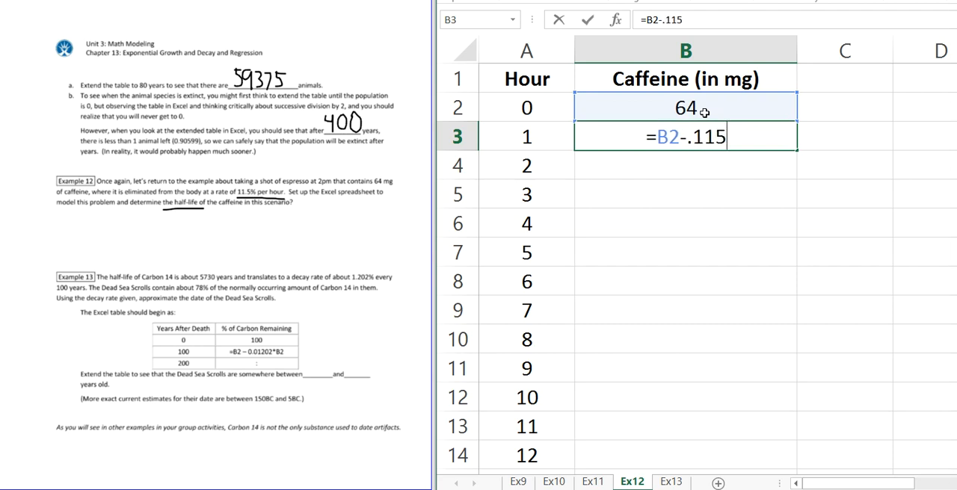
{"action": "type", "text": "*"}
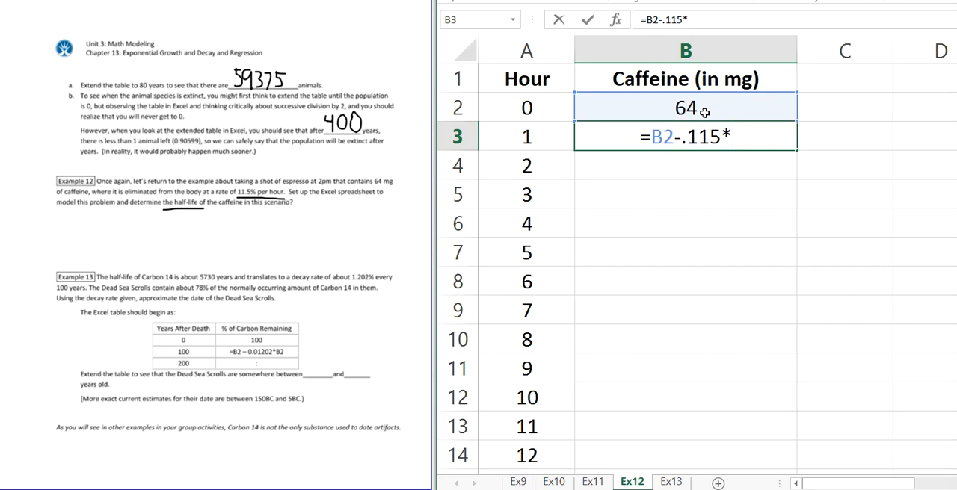
{"action": "left_click", "coordinate": [704, 112]}
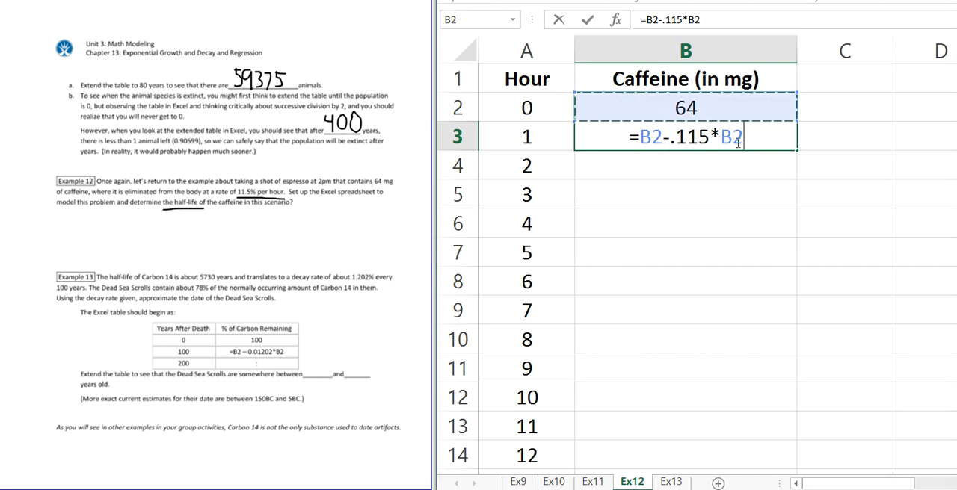
{"action": "key", "text": "Return"}
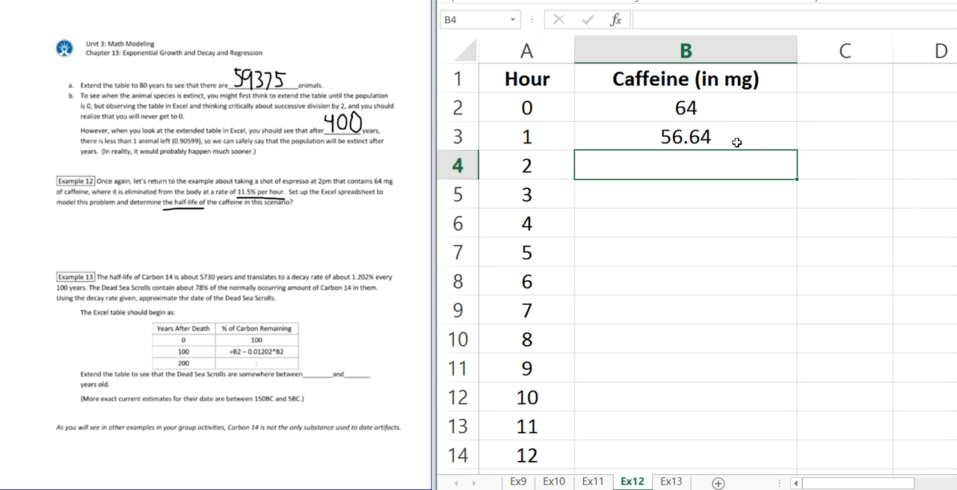
Step: Fill the decay formula from B3 down the Caffeine column through hour 12 in B14
{"action": "left_click", "coordinate": [737, 142]}
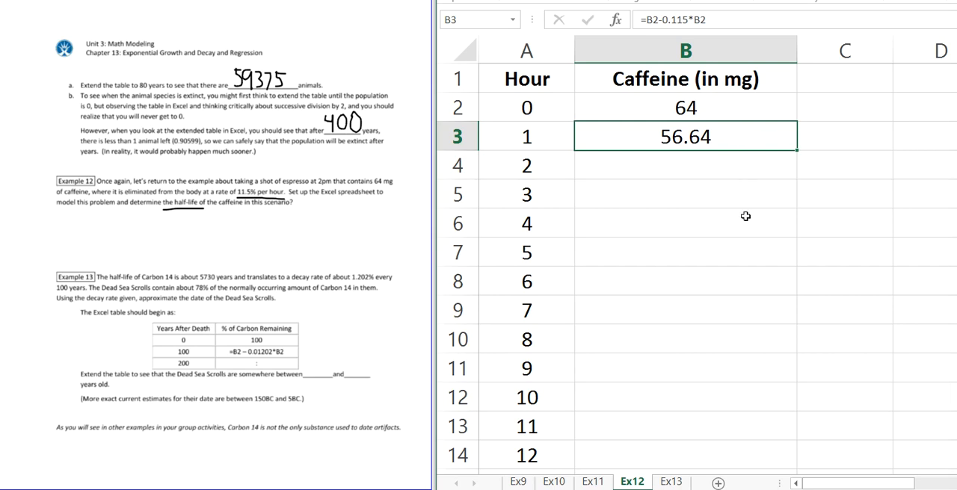
{"action": "double_click", "coordinate": [799, 152]}
{"action": "left_click", "coordinate": [767, 138]}
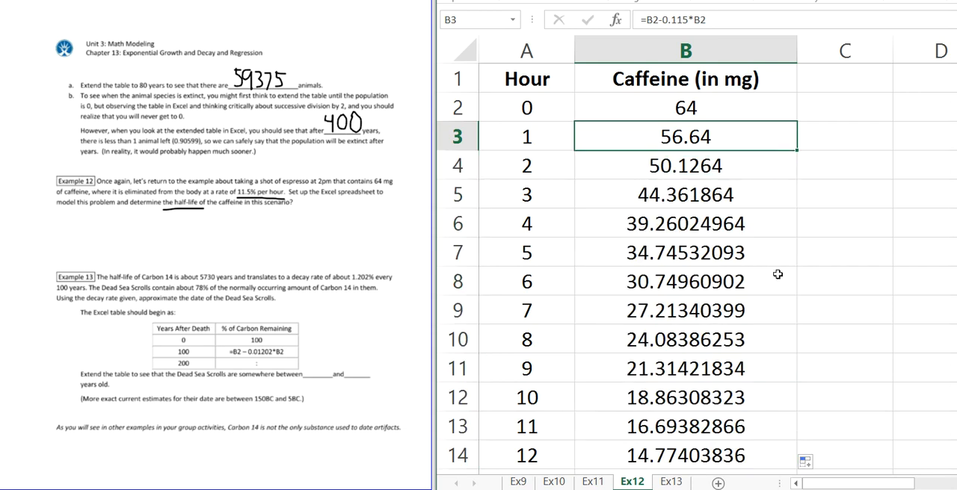
Step: Find the hours between which caffeine drops to half of the starting 64 mg and format A7:B8 in bold red
{"action": "left_click", "coordinate": [776, 250]}
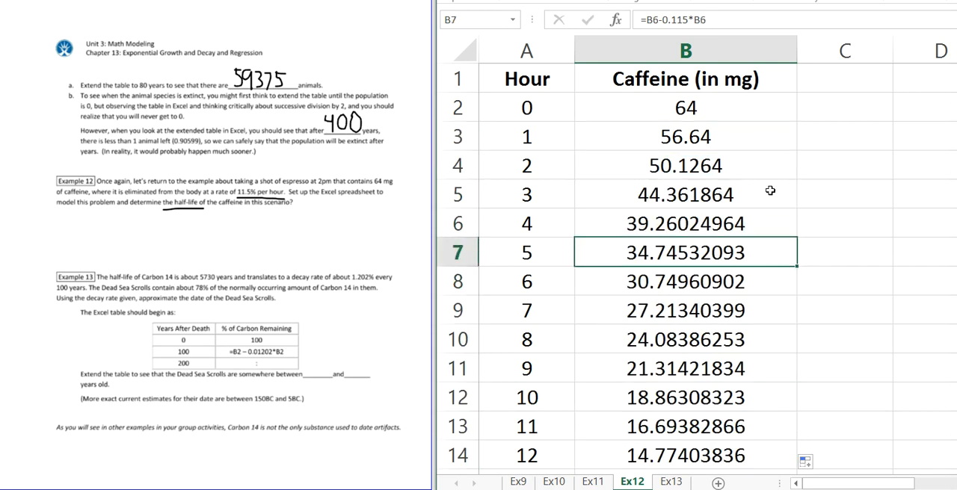
{"action": "left_click", "coordinate": [694, 111]}
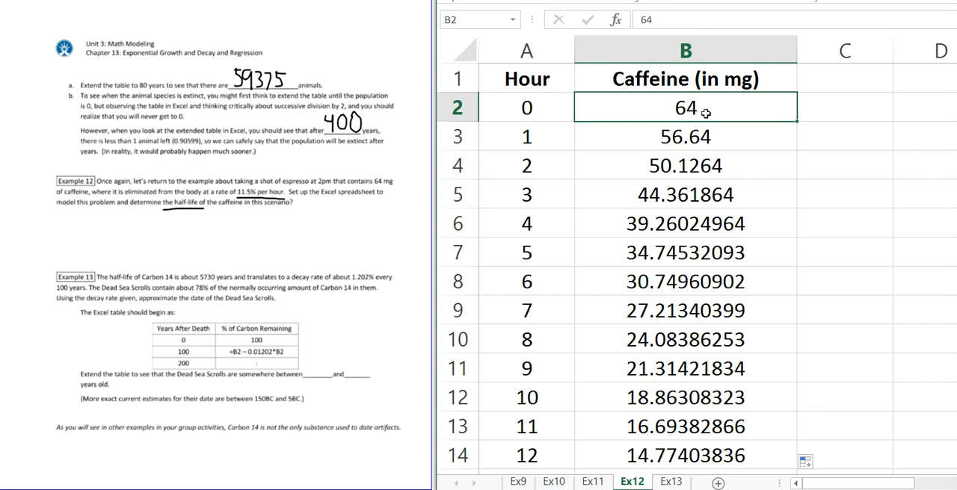
{"action": "left_click", "coordinate": [832, 197]}
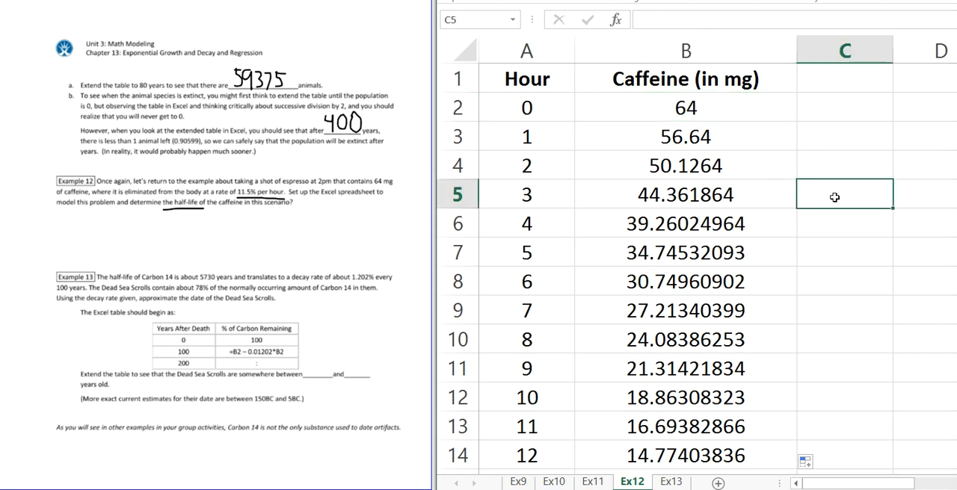
{"action": "left_click", "coordinate": [838, 105]}
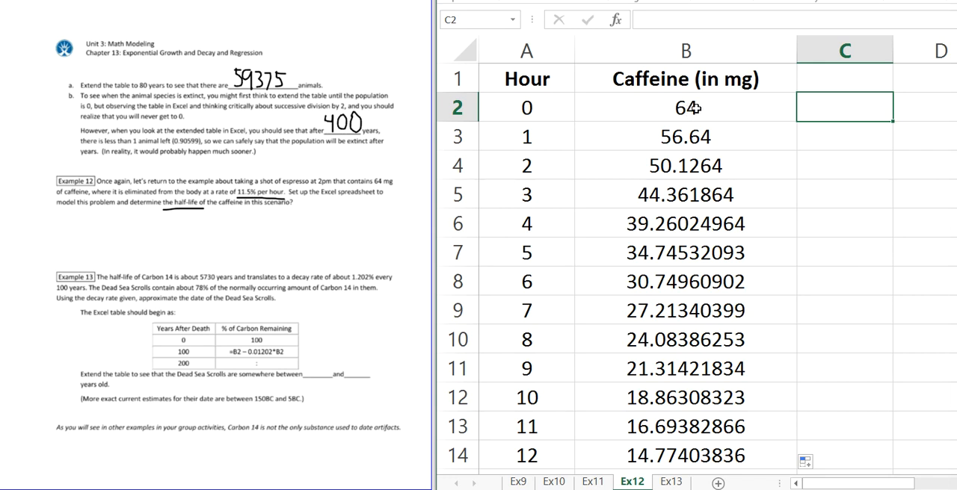
{"action": "left_click", "coordinate": [551, 256]}
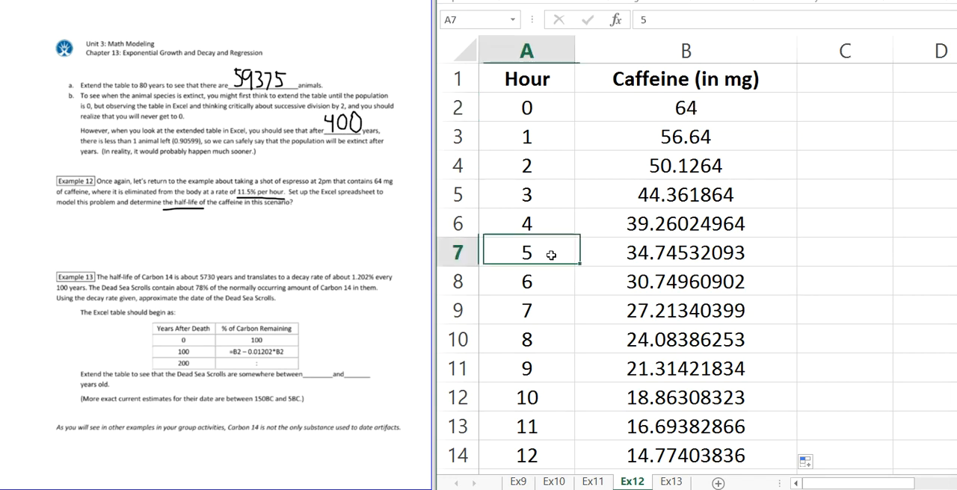
{"action": "left_click_drag", "start_coordinate": [551, 255], "coordinate": [658, 281]}
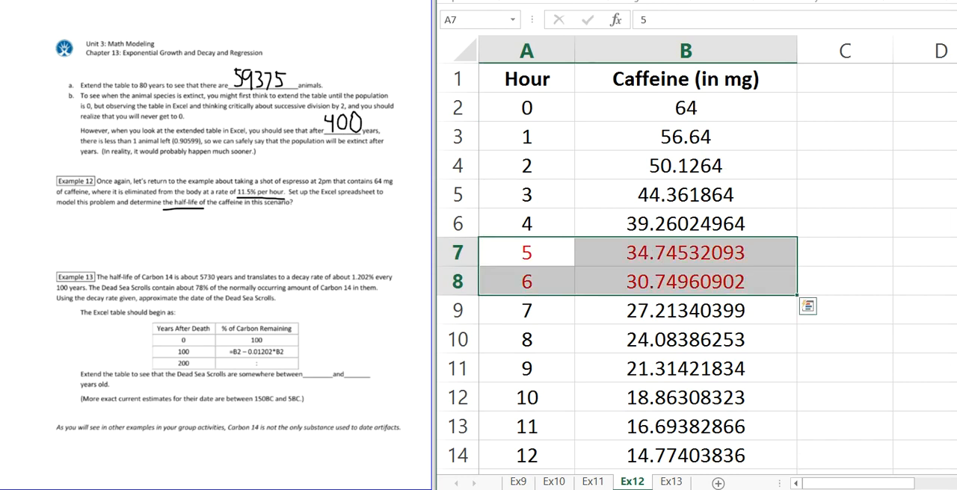
{"action": "key", "text": "ctrl+b"}
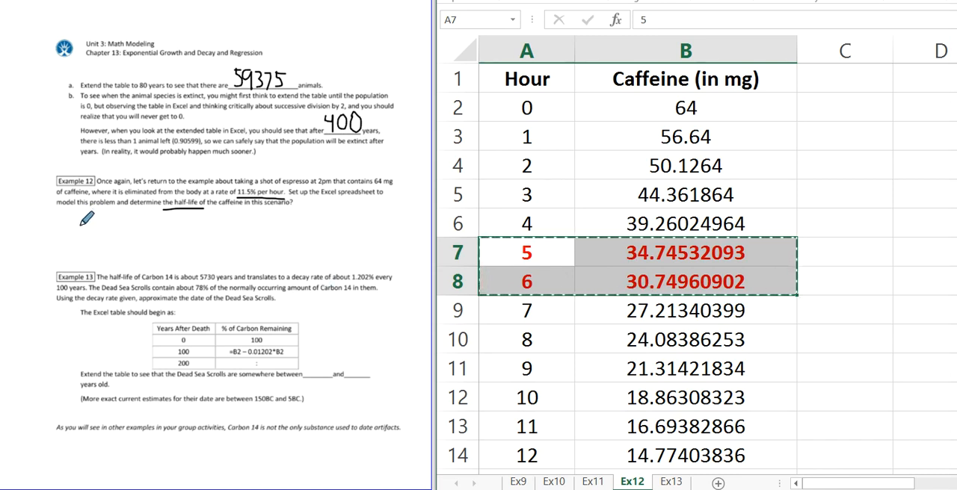
Step: Handwrite a circled "5-6hrs" below the Example 12 text and open the Ex13 sheet
{"action": "mouse_move", "coordinate": [69, 222]}
{"action": "left_mouse_down"}
{"action": "mouse_move", "coordinate": [73, 235]}
{"action": "mouse_move", "coordinate": [79, 221]}
{"action": "mouse_move", "coordinate": [112, 237]}
{"action": "left_mouse_up"}
{"action": "mouse_move", "coordinate": [119, 231]}
{"action": "left_mouse_down"}
{"action": "mouse_move", "coordinate": [140, 236]}
{"action": "mouse_move", "coordinate": [133, 241]}
{"action": "mouse_move", "coordinate": [102, 211]}
{"action": "mouse_move", "coordinate": [71, 213]}
{"action": "mouse_move", "coordinate": [77, 244]}
{"action": "mouse_move", "coordinate": [141, 254]}
{"action": "mouse_move", "coordinate": [149, 226]}
{"action": "mouse_move", "coordinate": [139, 206]}
{"action": "mouse_move", "coordinate": [123, 210]}
{"action": "left_mouse_up"}
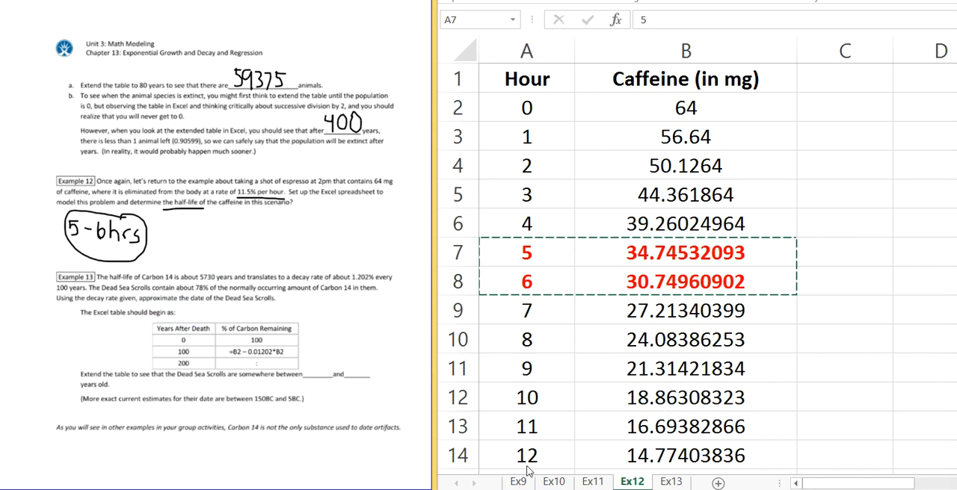
{"action": "left_click", "coordinate": [673, 483]}
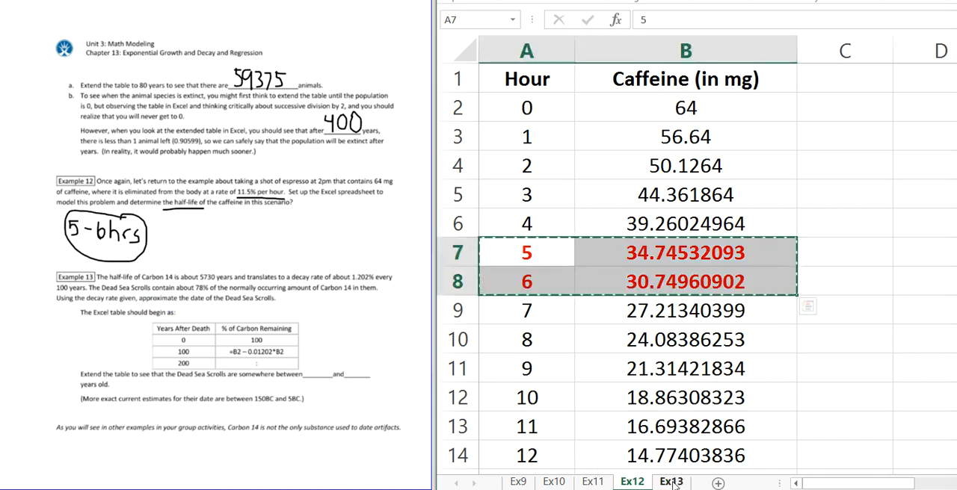
{"action": "left_click", "coordinate": [673, 483]}
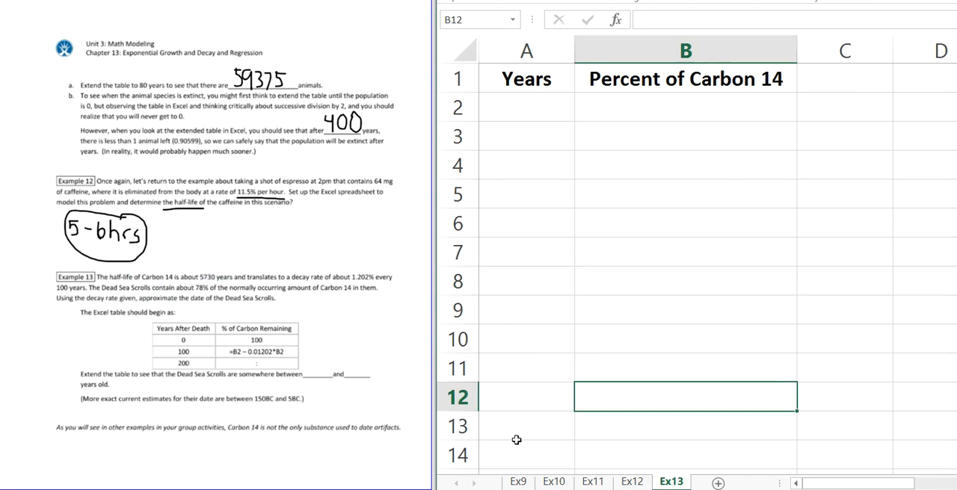
Step: Review the starting population, the halving formula in B3 and the spacing of the Years values on the Ex11 sheet
{"action": "left_click", "coordinate": [590, 483]}
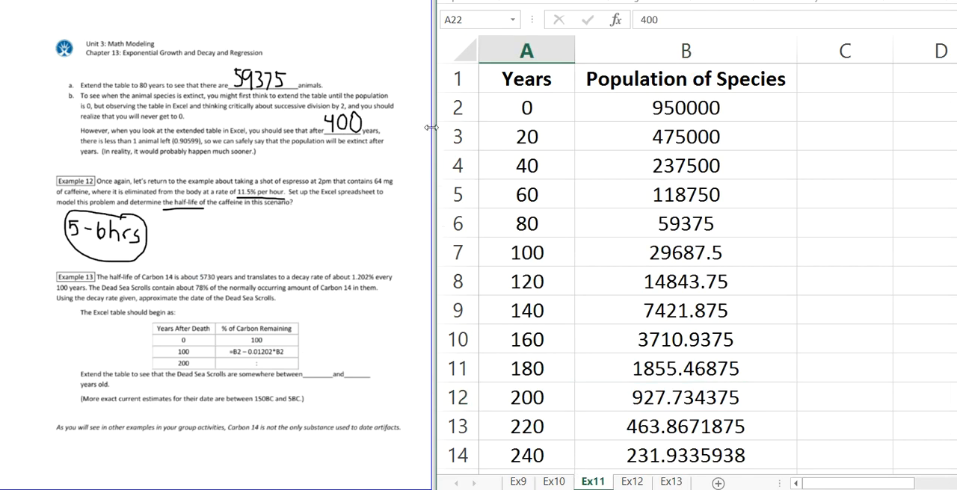
{"action": "left_click", "coordinate": [708, 105]}
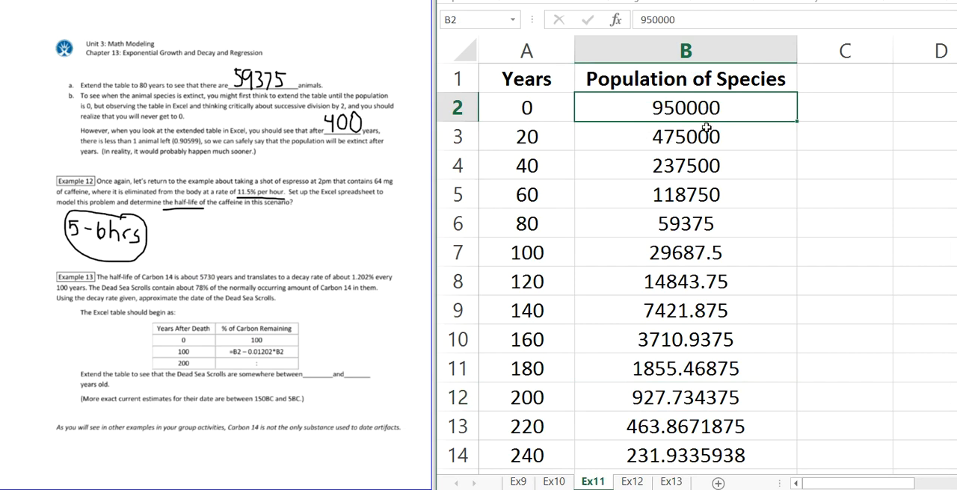
{"action": "left_click", "coordinate": [705, 136]}
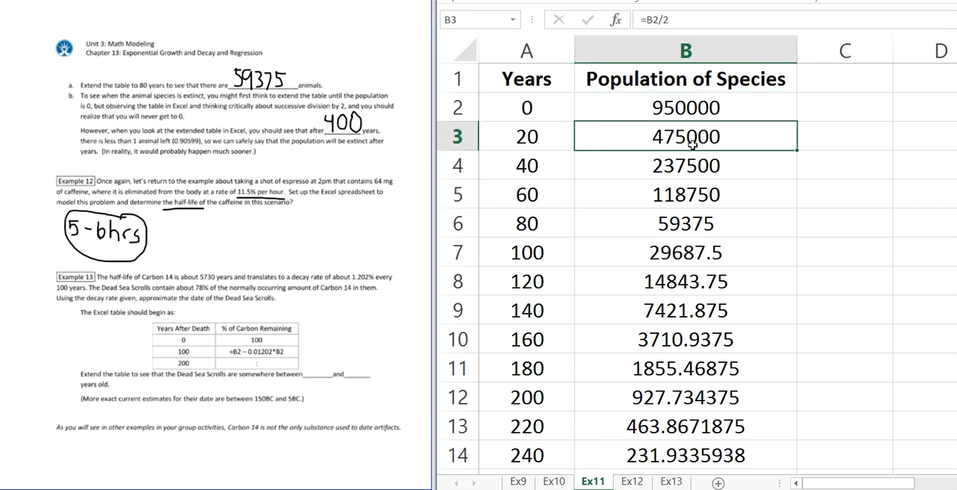
{"action": "double_click", "coordinate": [693, 136]}
{"action": "key", "text": "Return"}
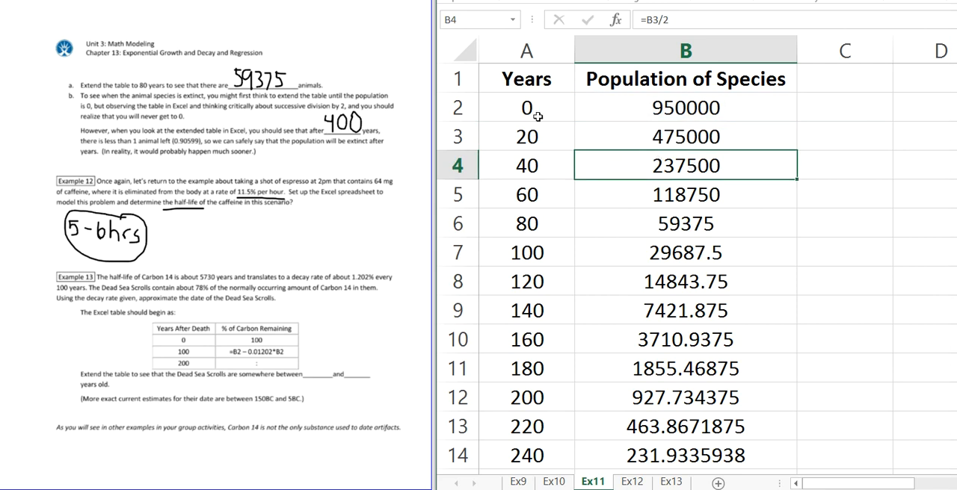
{"action": "left_click", "coordinate": [536, 110]}
{"action": "left_click", "coordinate": [546, 144]}
{"action": "left_click", "coordinate": [552, 165]}
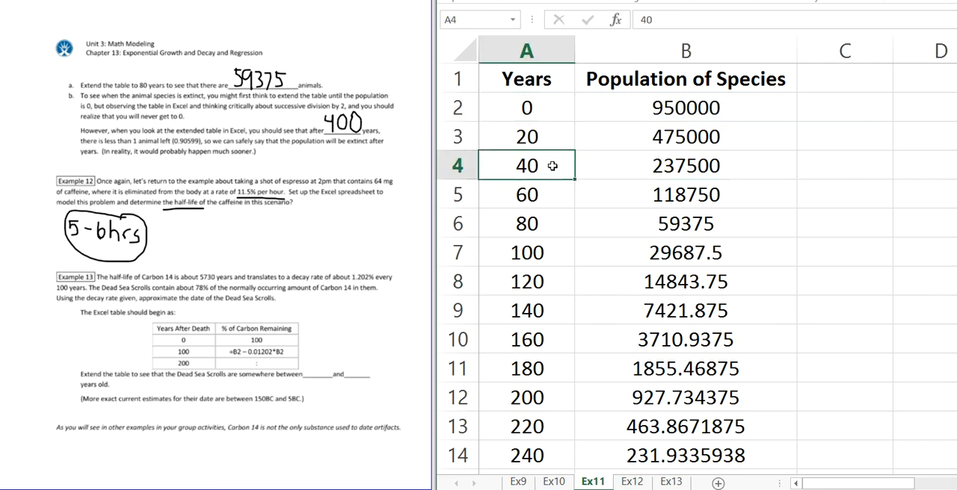
{"action": "left_click", "coordinate": [540, 194]}
{"action": "left_click", "coordinate": [541, 221]}
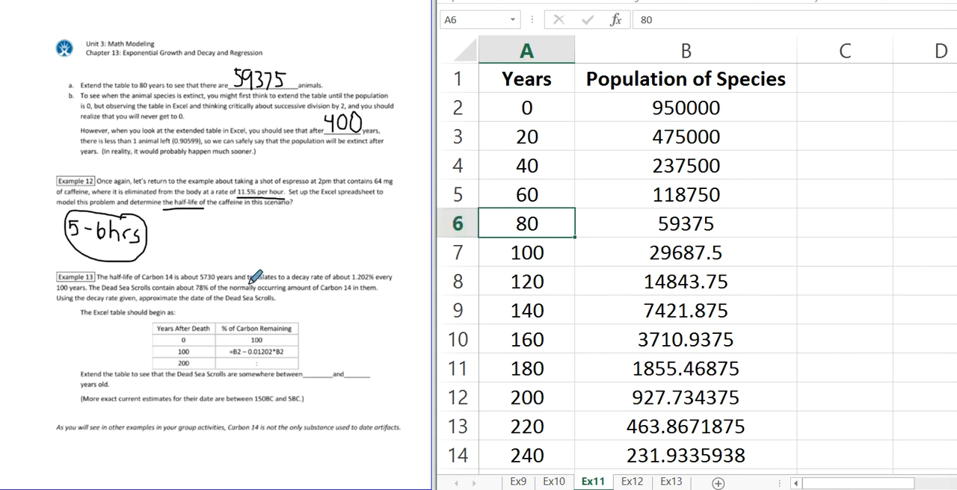
Step: Underline "translates to a decay rate of about 1.202% every 100 years" in the Example 13 text and open the Ex13 sheet
{"action": "left_click_drag", "start_coordinate": [249, 282], "coordinate": [393, 284]}
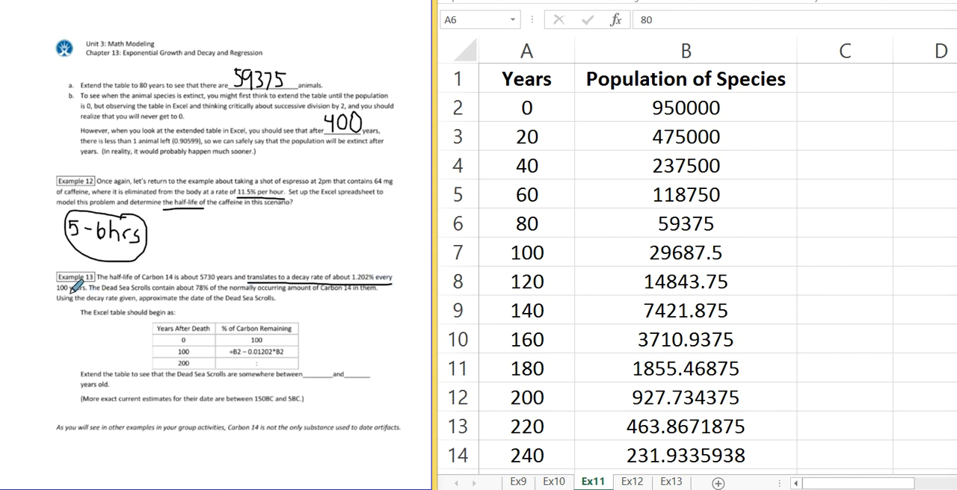
{"action": "left_click_drag", "start_coordinate": [57, 293], "coordinate": [90, 292]}
{"action": "left_click", "coordinate": [682, 486]}
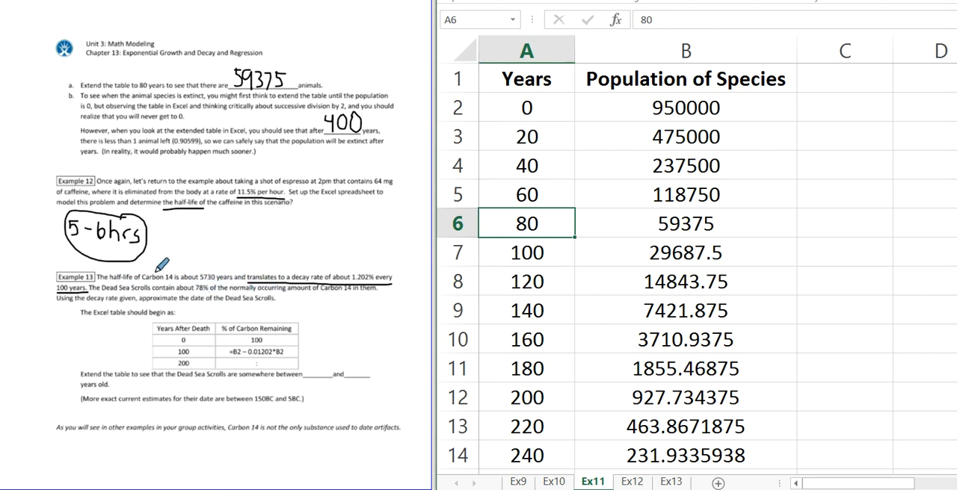
{"action": "left_click", "coordinate": [664, 483]}
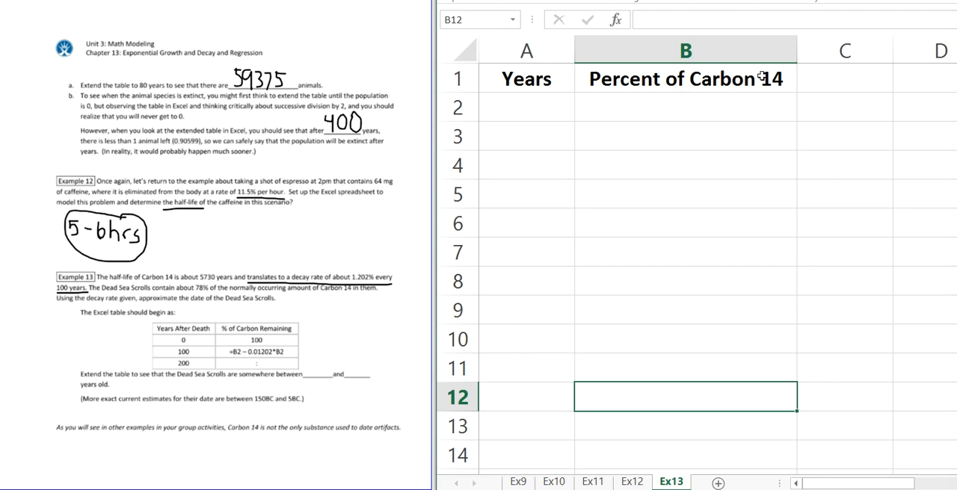
Step: Enter the starting row on the Ex13 sheet with 0 years in A2 and 100 percent in B2
{"action": "left_click", "coordinate": [524, 112]}
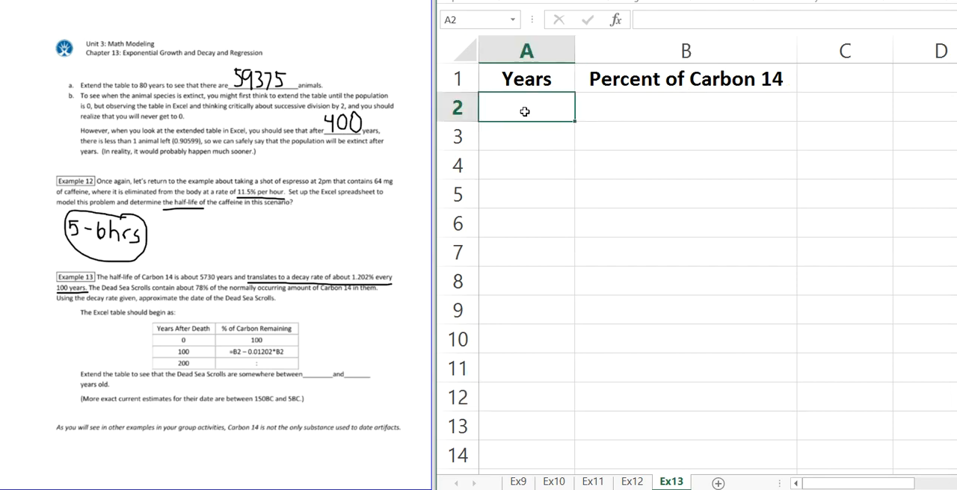
{"action": "type", "text": "0"}
{"action": "key", "text": "Tab"}
{"action": "type", "text": "100"}
{"action": "key", "text": "Return"}
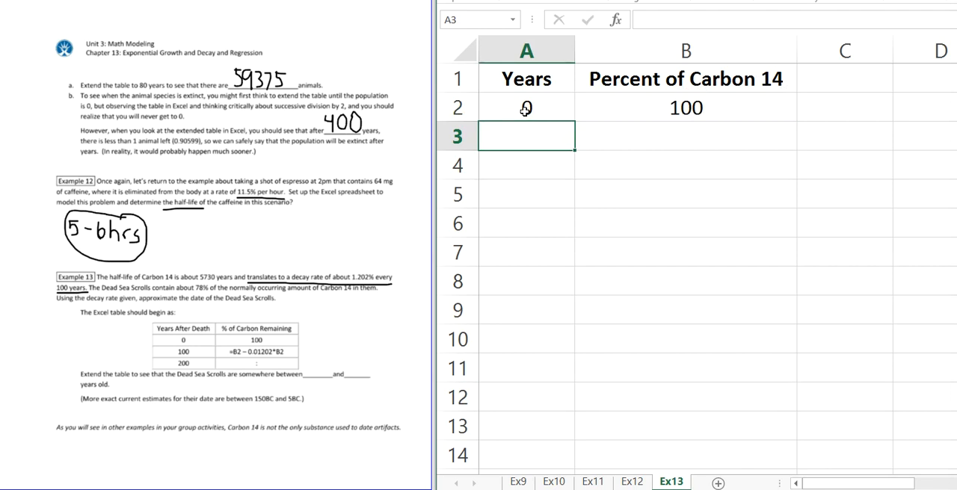
Step: Enter 100, 200 and 300 in cells A3 to A5 of the Years column
{"action": "type", "text": "100"}
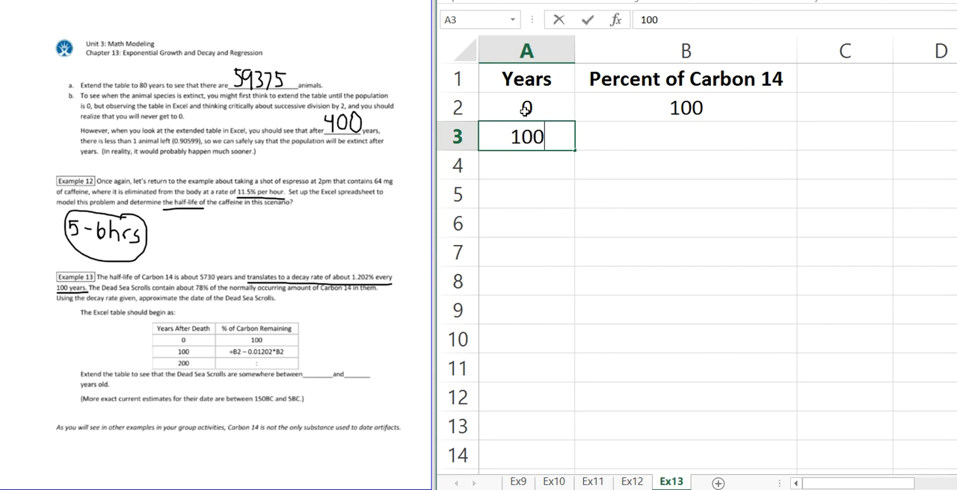
{"action": "key", "text": "Return"}
{"action": "type", "text": "200"}
{"action": "key", "text": "Return"}
{"action": "type", "text": "300"}
{"action": "key", "text": "Return"}
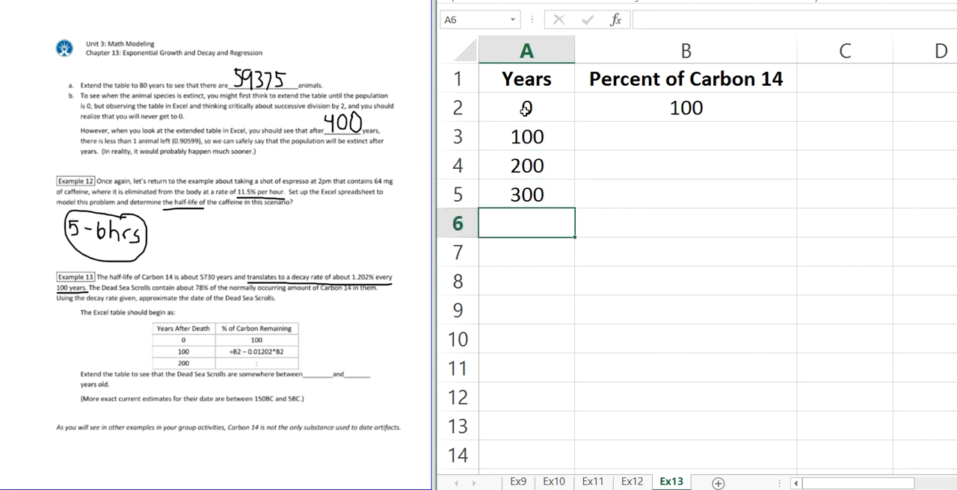
Step: Extend the Years series from A4:A5 down the column in steps of 100 to at least 4600 years
{"action": "left_click", "coordinate": [534, 166]}
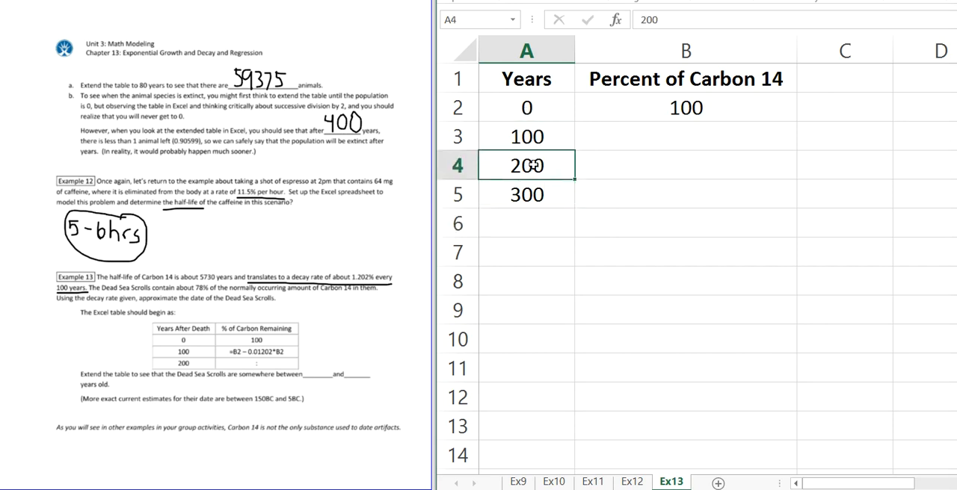
{"action": "left_click_drag", "start_coordinate": [534, 166], "coordinate": [527, 192]}
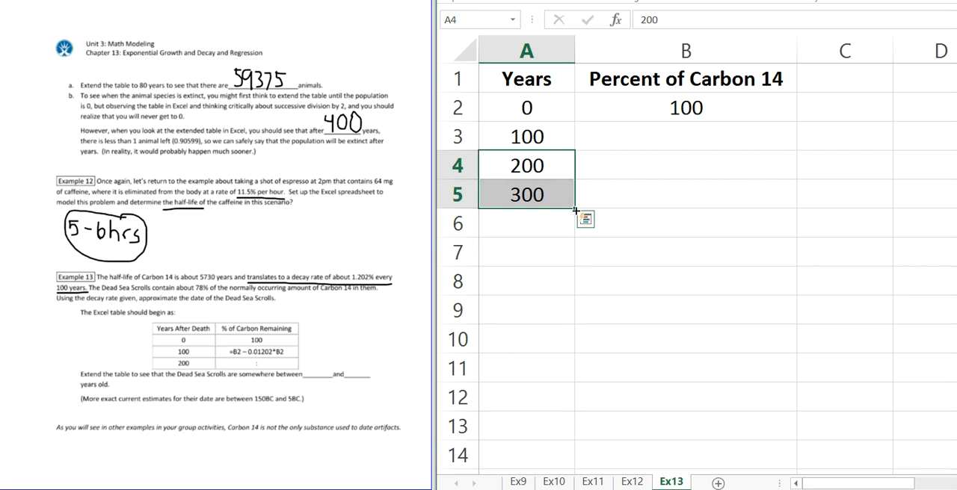
{"action": "left_click_drag", "start_coordinate": [575, 211], "coordinate": [575, 429]}
{"action": "left_click", "coordinate": [719, 333]}
{"action": "scroll", "coordinate": [578, 351], "scroll_direction": "up", "scroll_amount": 8}
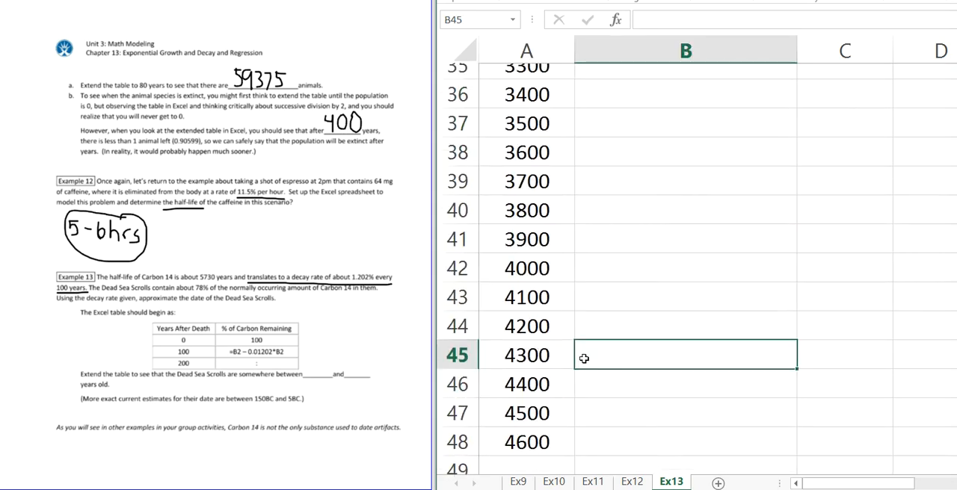
{"action": "scroll", "coordinate": [584, 355], "scroll_direction": "up", "scroll_amount": 4}
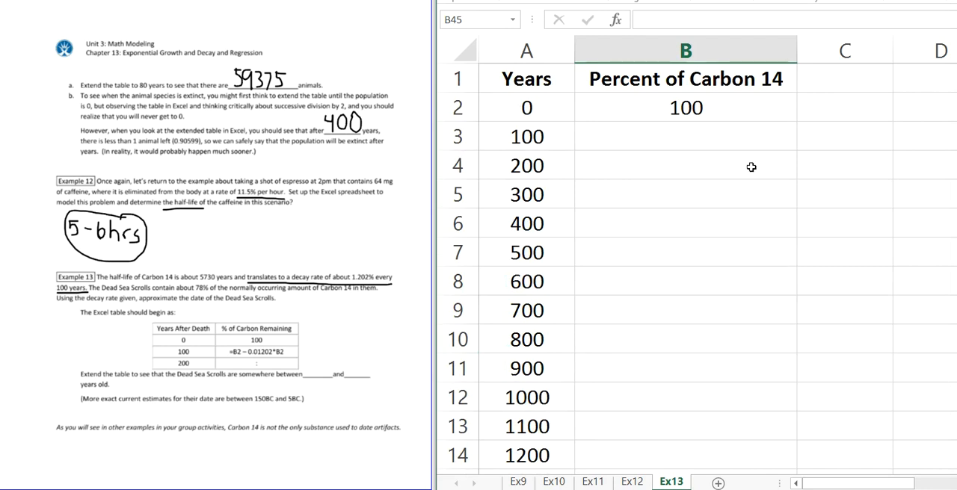
Step: Review the caffeine decay formula in B3 of the Ex12 sheet as a model for B3 on Ex13
{"action": "left_click", "coordinate": [732, 134]}
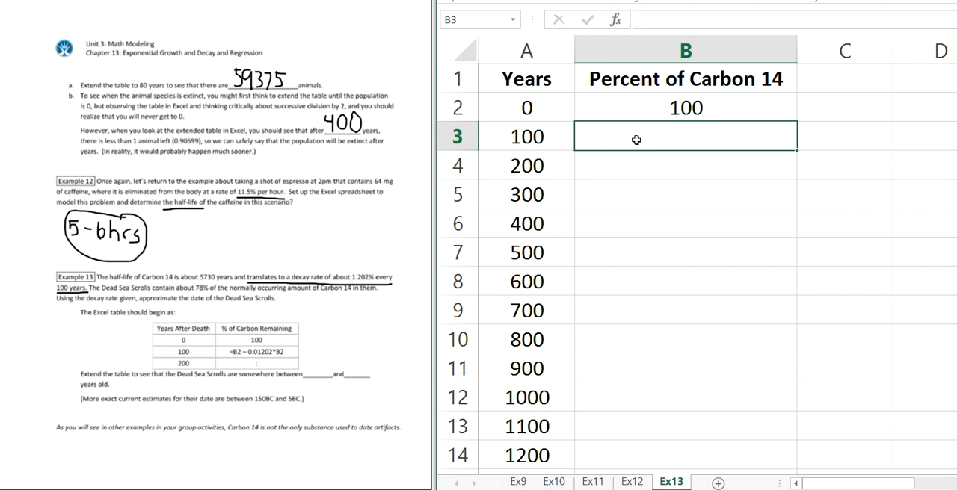
{"action": "left_click", "coordinate": [630, 482]}
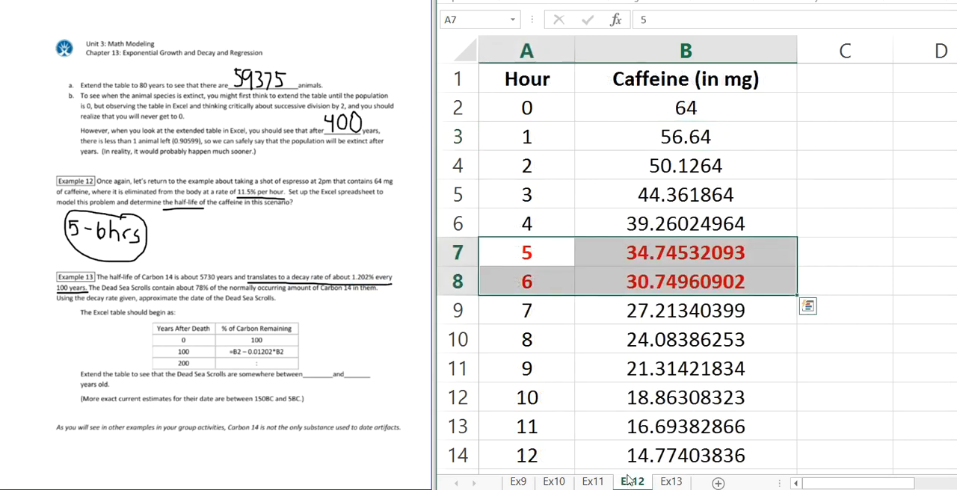
{"action": "left_click", "coordinate": [733, 132]}
{"action": "double_click", "coordinate": [733, 131]}
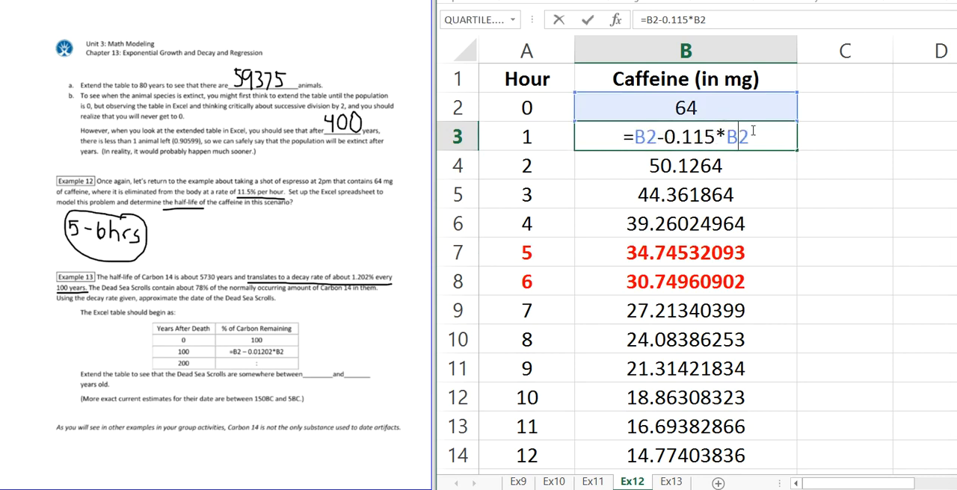
{"action": "key", "text": "Return"}
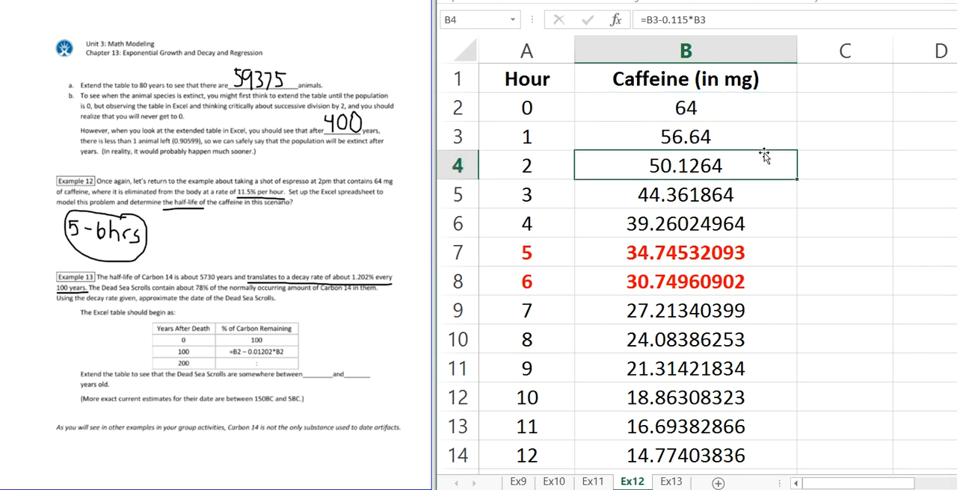
{"action": "left_click", "coordinate": [671, 483]}
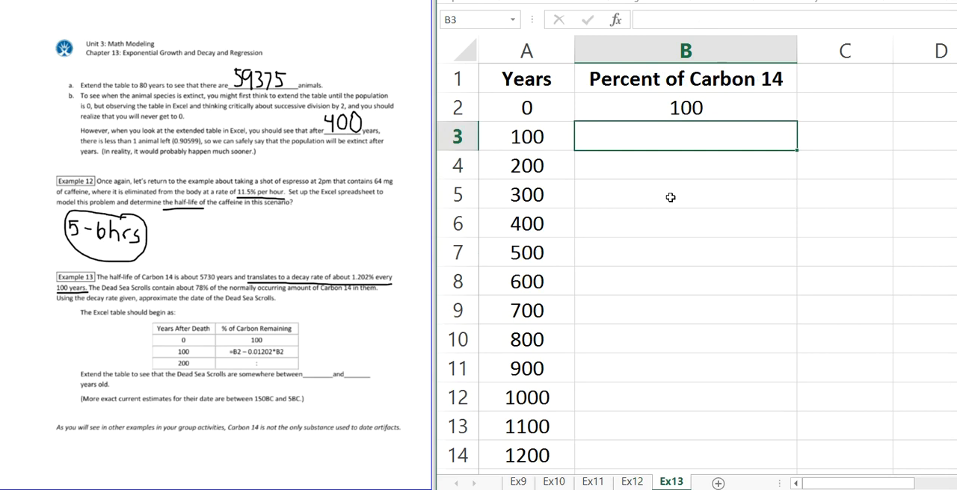
Step: Begin the decay formula in B3 of the Ex13 sheet with =B2-
{"action": "type", "text": "="}
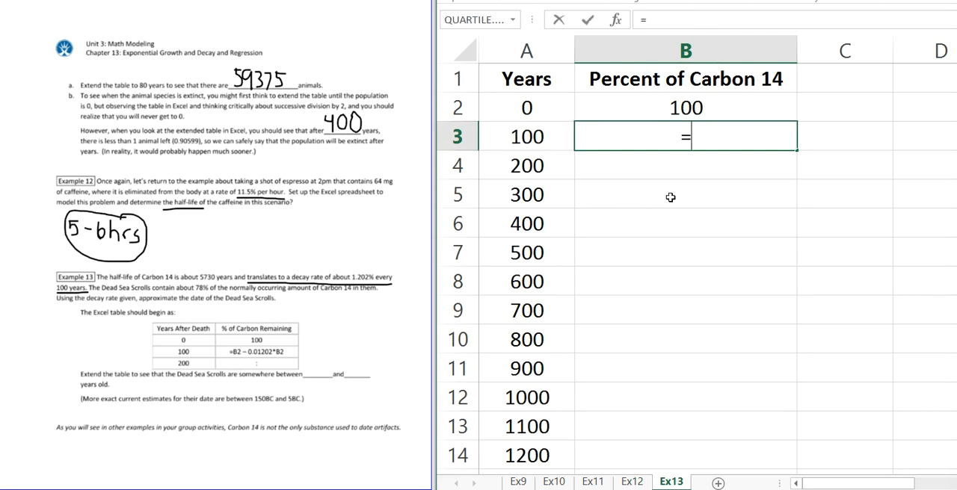
{"action": "left_click", "coordinate": [677, 112]}
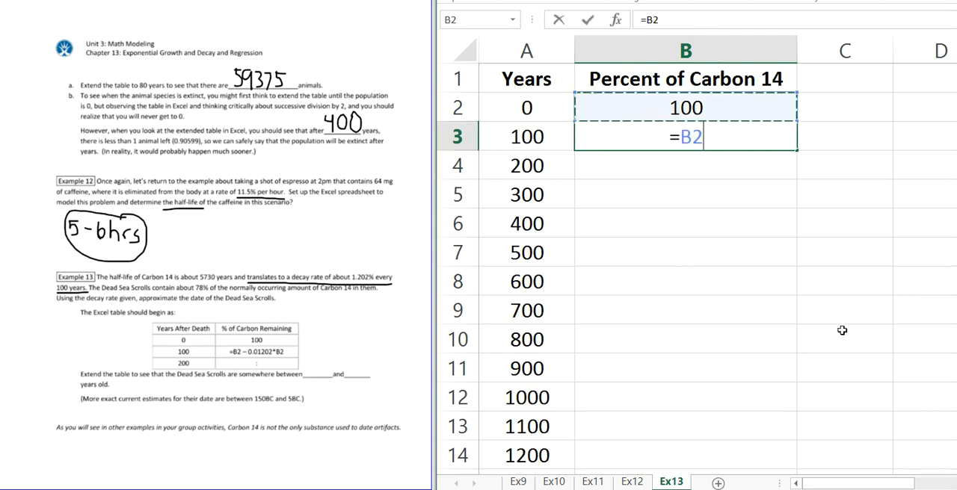
{"action": "type", "text": "-"}
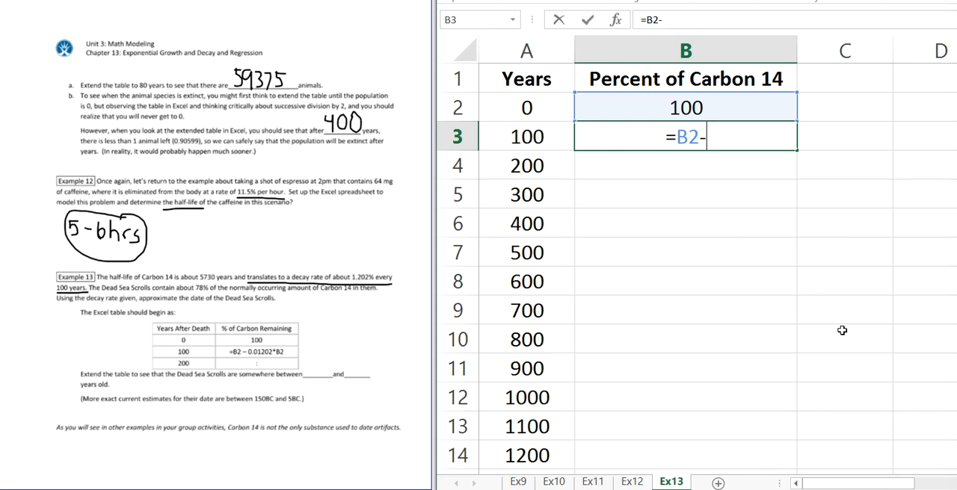
{"action": "type", "text": ".01202"}
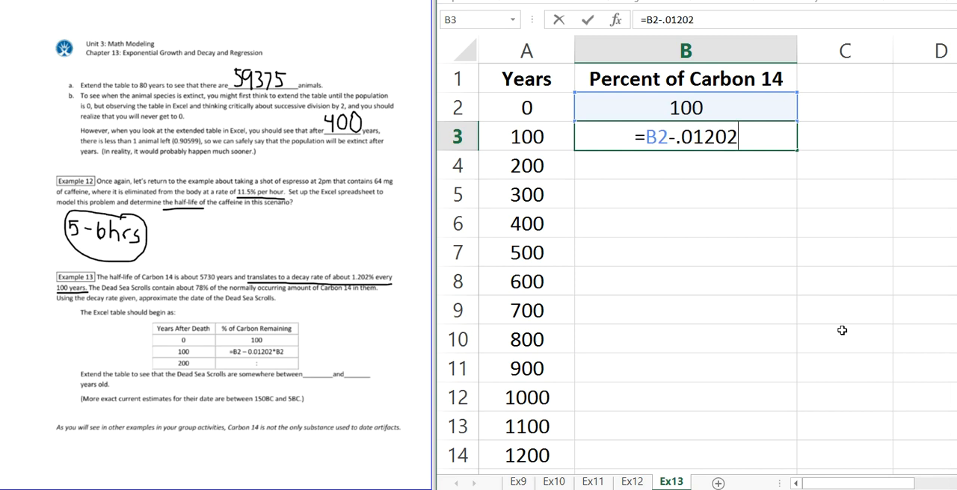
{"action": "key", "text": "BackSpace"}
{"action": "key", "text": "BackSpace"}
{"action": "key", "text": "BackSpace"}
{"action": "key", "text": "BackSpace"}
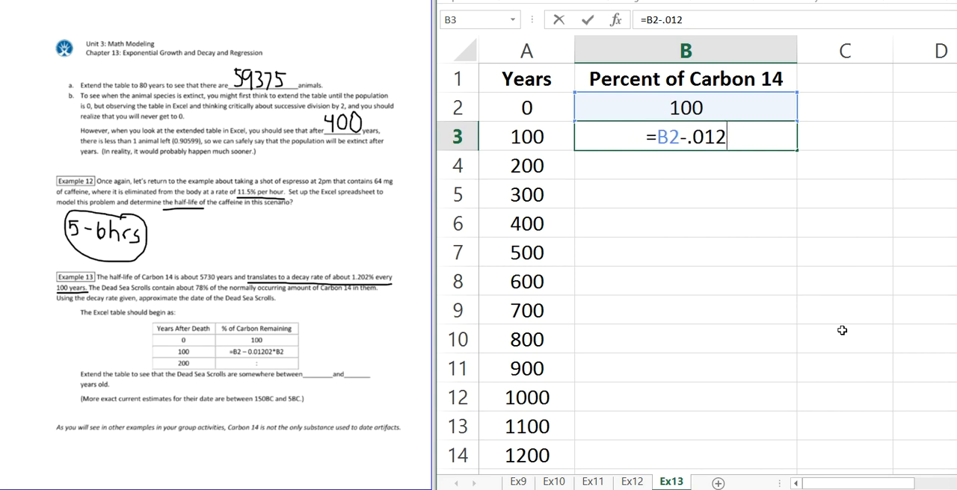
{"action": "key", "text": "BackSpace"}
{"action": "key", "text": "BackSpace"}
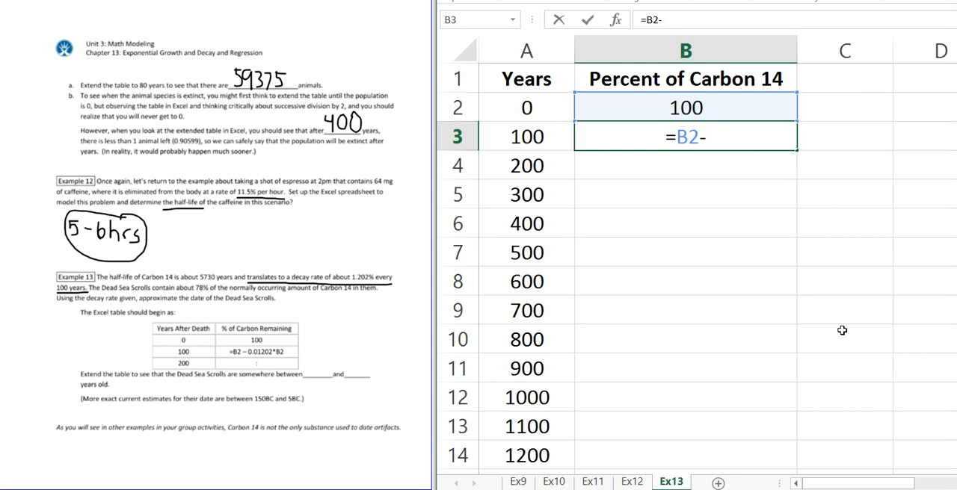
Step: Complete the B3 formula with the rate written as a percentage, giving =B2-1.202%*B2
{"action": "type", "text": "1."}
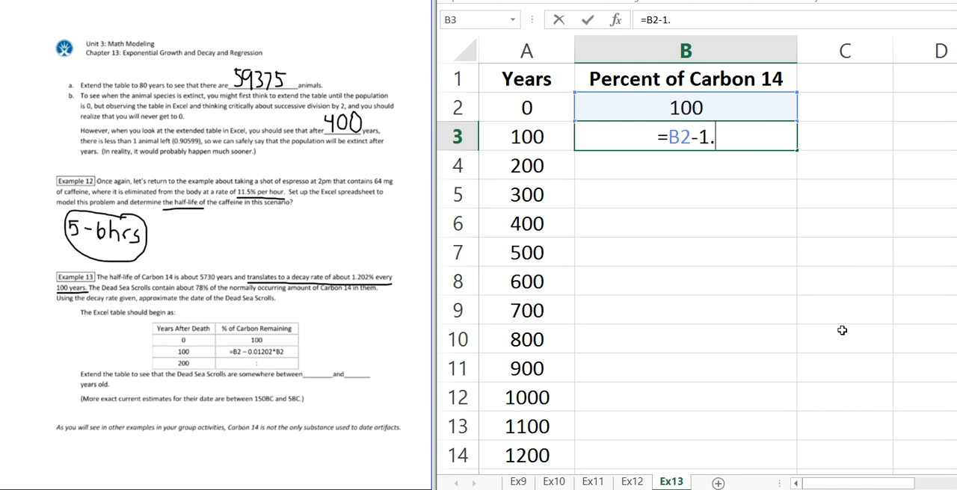
{"action": "type", "text": "202"}
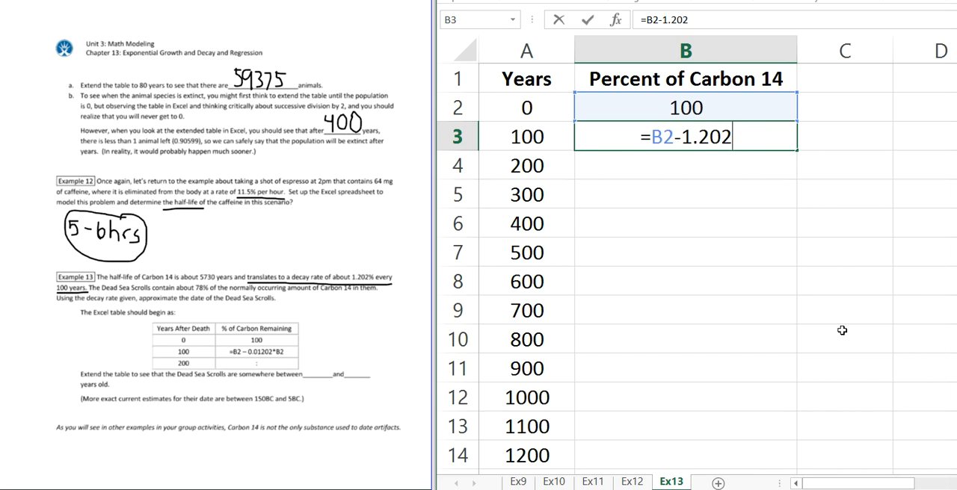
{"action": "type", "text": "%"}
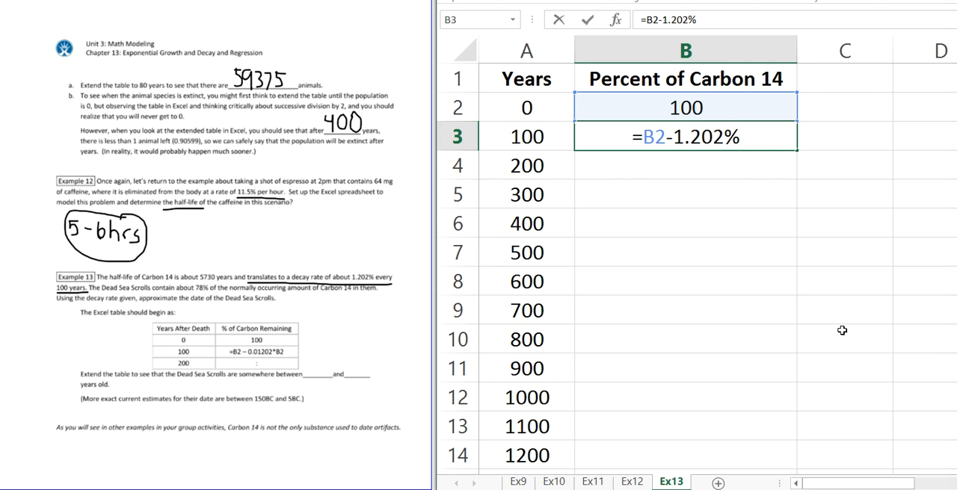
{"action": "type", "text": "*"}
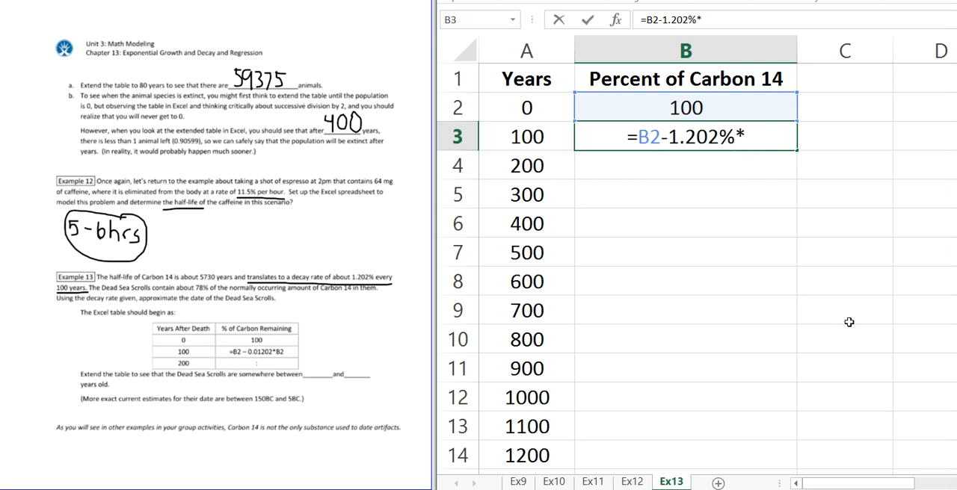
{"action": "left_click", "coordinate": [699, 107]}
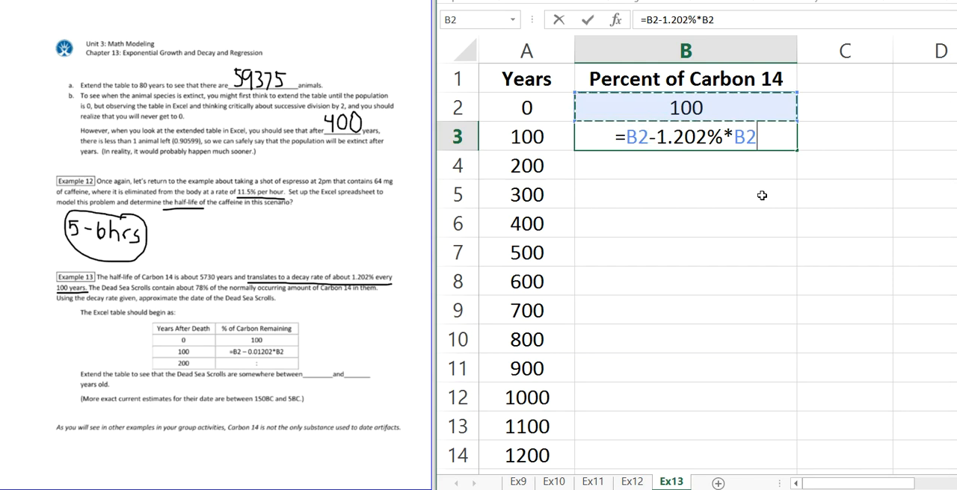
{"action": "key", "text": "Return"}
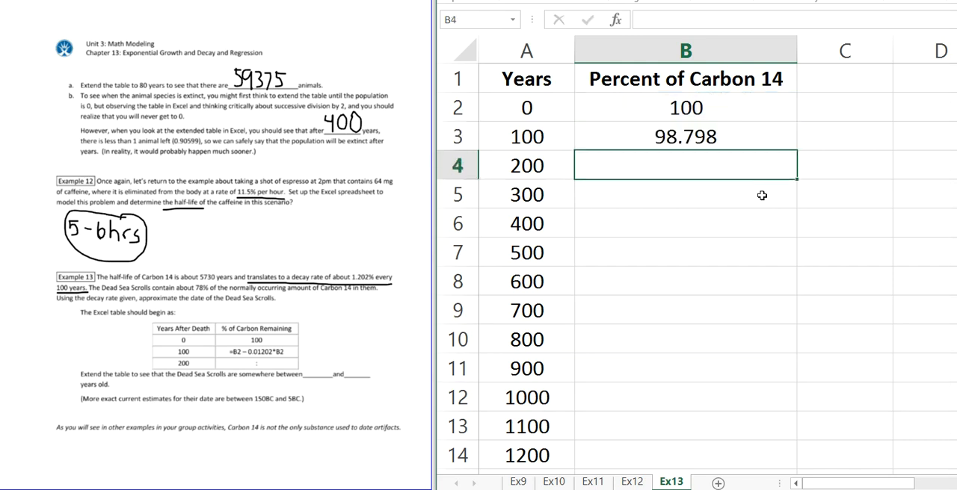
Step: Fill the decay formula from B3 down the Percent of Carbon 14 column alongside all the Years values
{"action": "key", "text": "Up"}
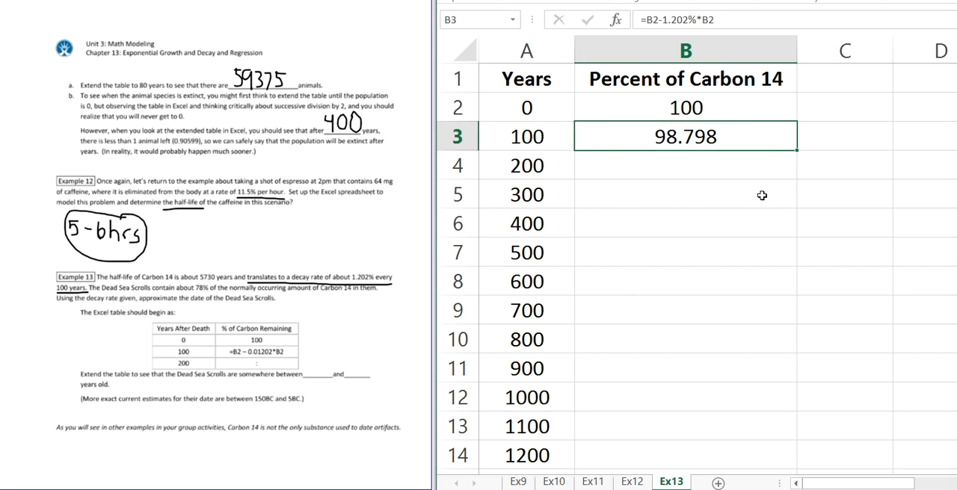
{"action": "double_click", "coordinate": [797, 150]}
{"action": "left_click", "coordinate": [729, 251]}
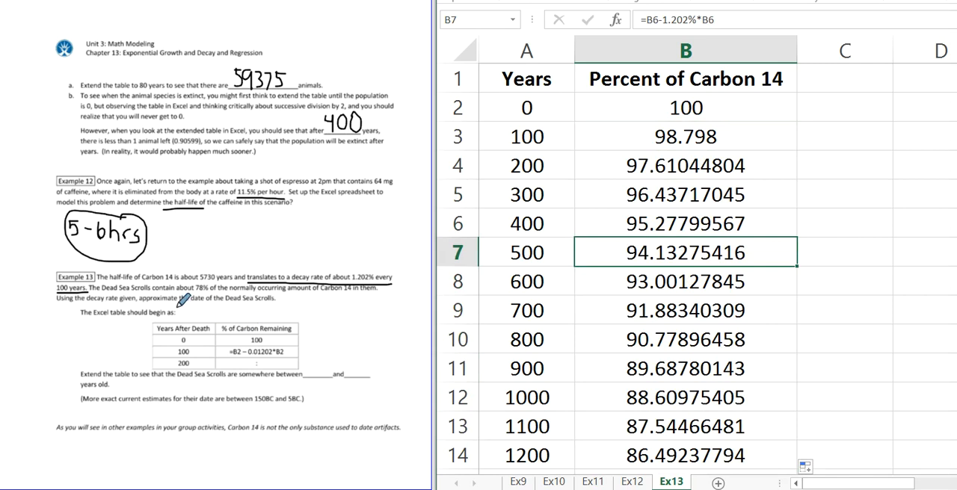
Step: Circle 78% in the Example 13 text and format the two rows bracketing that percentage, A22:B23, in bold red
{"action": "mouse_move", "coordinate": [212, 275]}
{"action": "left_mouse_down"}
{"action": "mouse_move", "coordinate": [188, 277]}
{"action": "mouse_move", "coordinate": [203, 299]}
{"action": "mouse_move", "coordinate": [218, 281]}
{"action": "mouse_move", "coordinate": [205, 271]}
{"action": "left_mouse_up"}
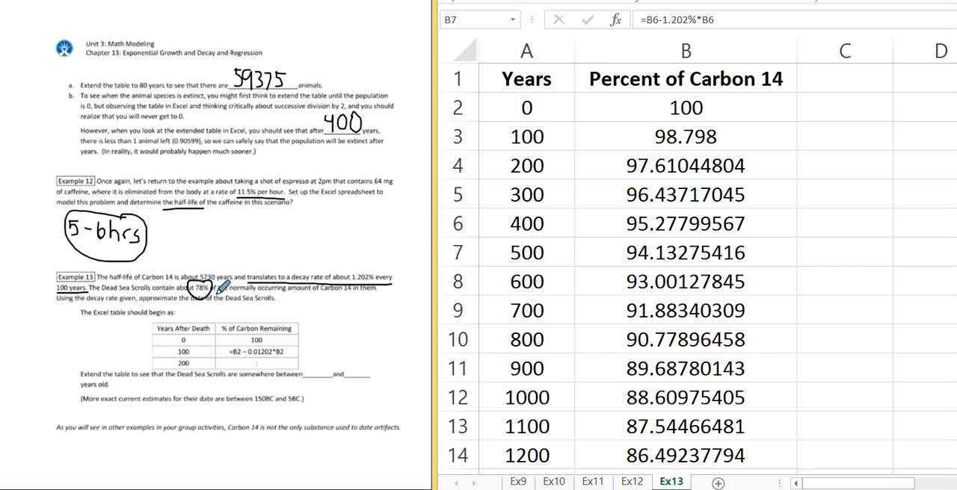
{"action": "scroll", "coordinate": [659, 431], "scroll_direction": "down", "scroll_amount": 1}
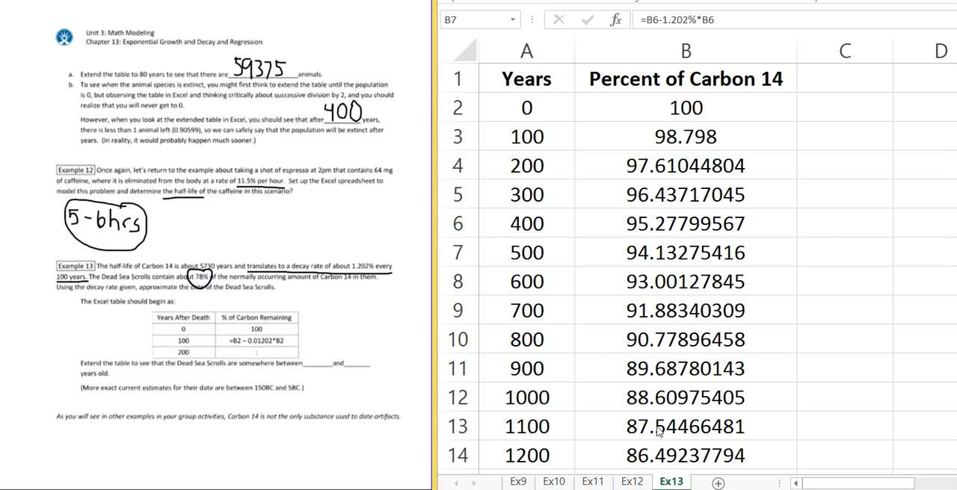
{"action": "scroll", "coordinate": [660, 431], "scroll_direction": "down", "scroll_amount": 6}
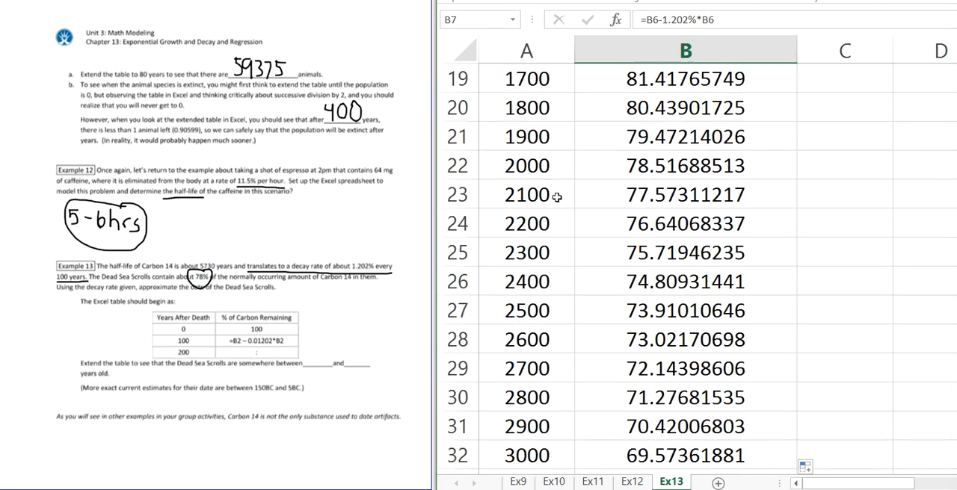
{"action": "left_click", "coordinate": [559, 173]}
{"action": "left_click_drag", "start_coordinate": [559, 173], "coordinate": [669, 191]}
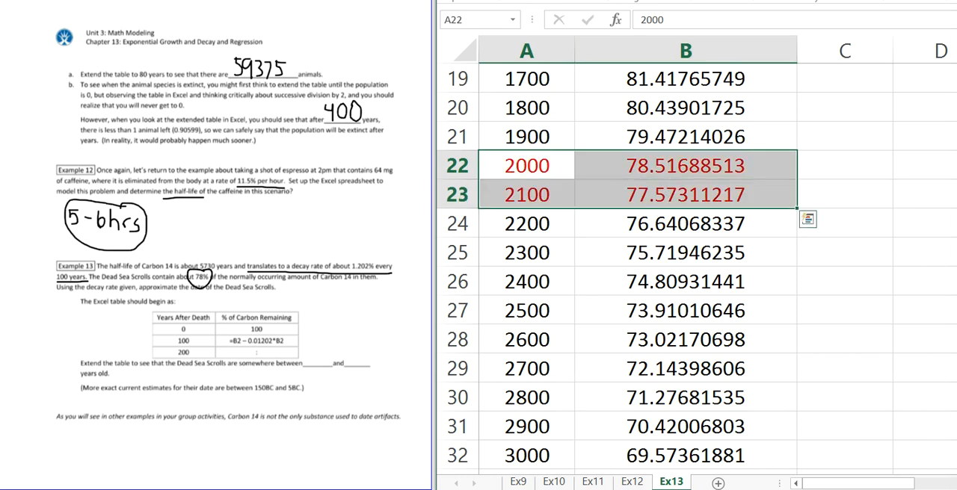
{"action": "key", "text": "ctrl+b"}
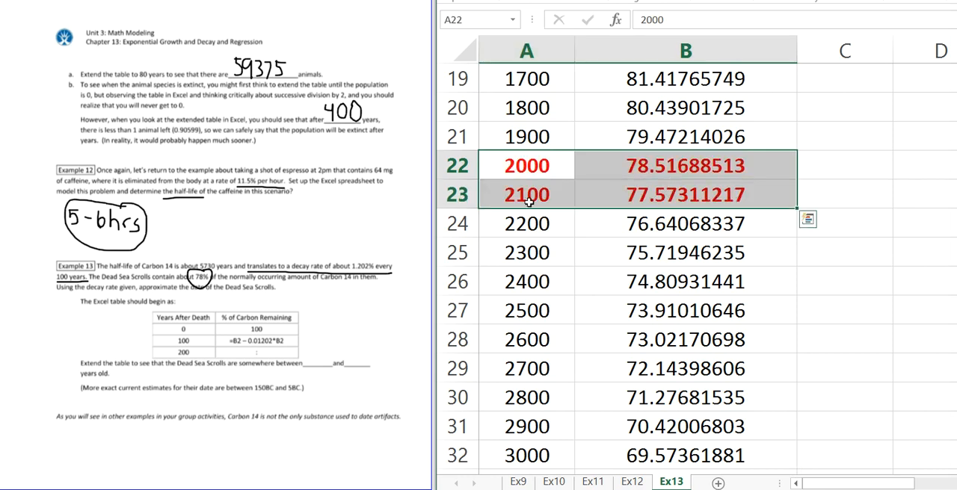
Step: Check the two red rows' years and percentages, and handwrite 2000 and 2100 in the Example 13 blanks for the Dead Sea Scrolls' age
{"action": "left_click", "coordinate": [542, 160]}
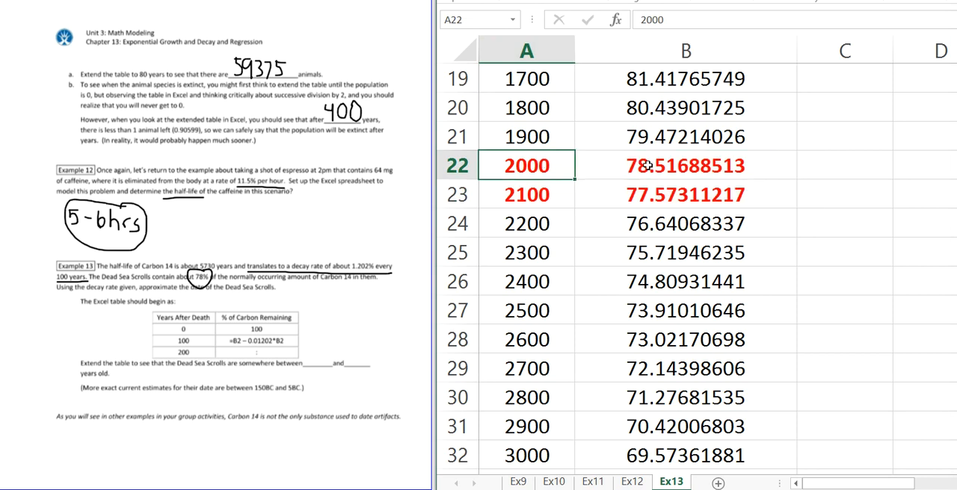
{"action": "left_click", "coordinate": [647, 166]}
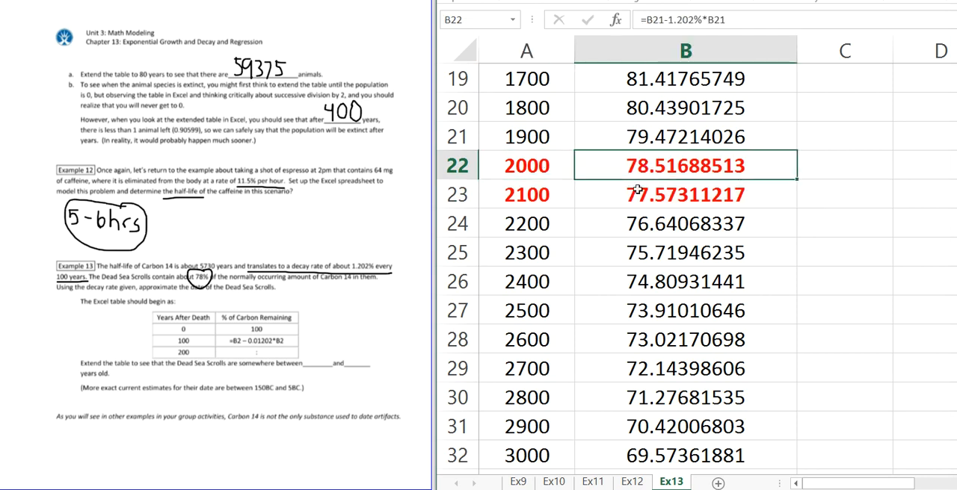
{"action": "left_click", "coordinate": [536, 199]}
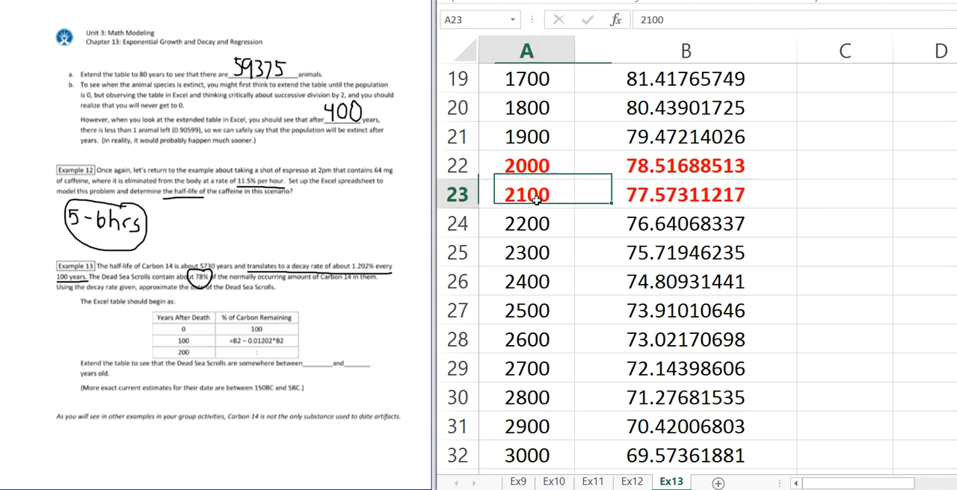
{"action": "left_click", "coordinate": [679, 193]}
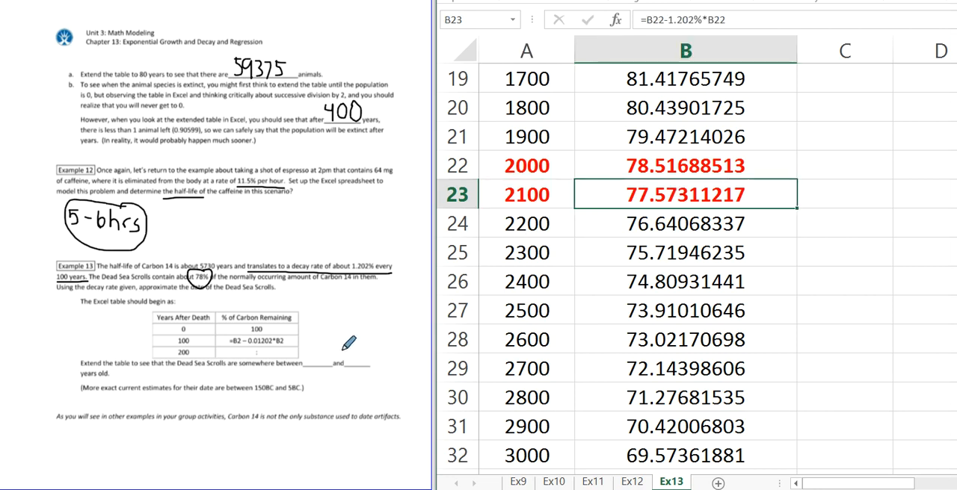
{"action": "mouse_move", "coordinate": [300, 357]}
{"action": "left_mouse_down"}
{"action": "mouse_move", "coordinate": [306, 367]}
{"action": "mouse_move", "coordinate": [314, 353]}
{"action": "mouse_move", "coordinate": [352, 364]}
{"action": "mouse_move", "coordinate": [355, 355]}
{"action": "mouse_move", "coordinate": [356, 365]}
{"action": "mouse_move", "coordinate": [367, 353]}
{"action": "left_mouse_up"}
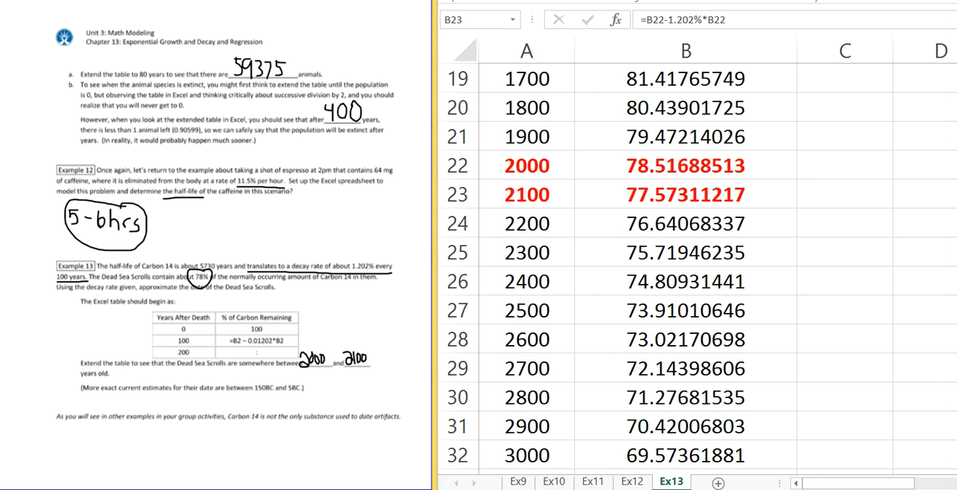
Step: Cross out problem 8 about the moon rock samples on the Group Activity 15: Exponential Models page with a large X
{"action": "key", "text": "Page_Down"}
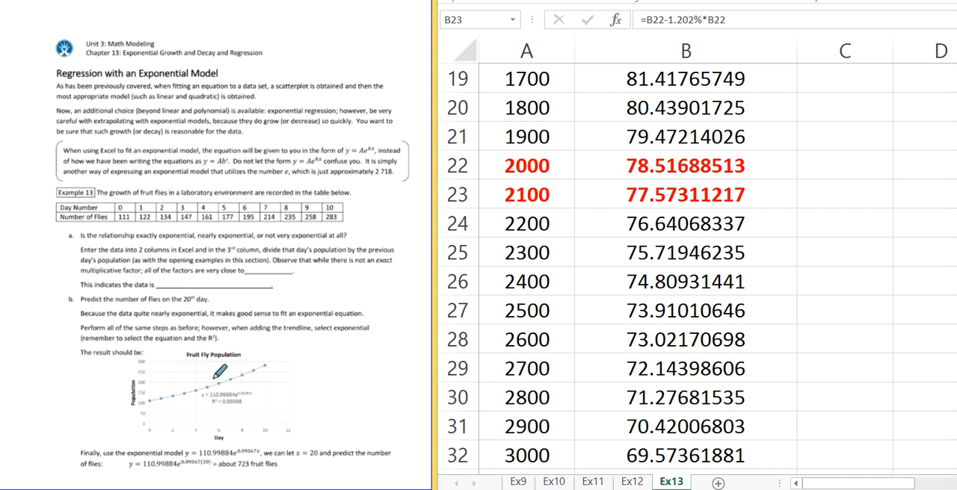
{"action": "key", "text": "Page_Down"}
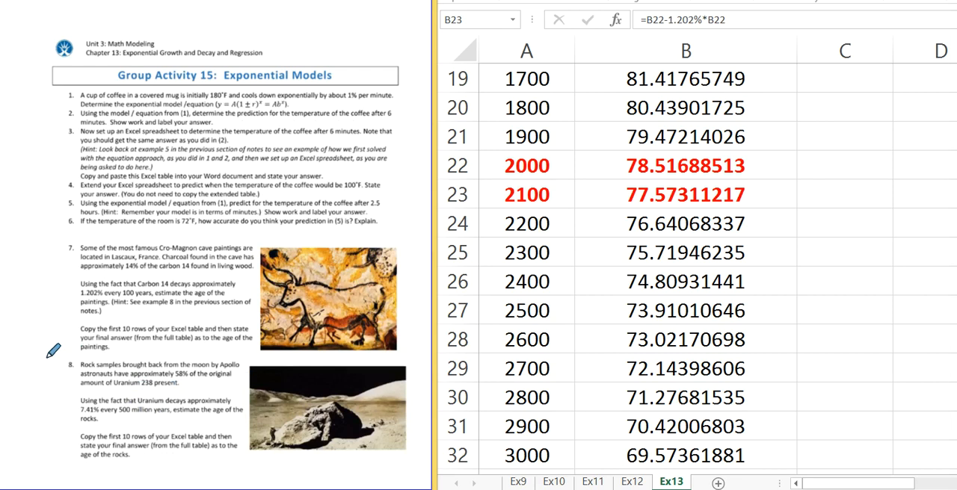
{"action": "mouse_move", "coordinate": [47, 357]}
{"action": "left_mouse_down"}
{"action": "mouse_move", "coordinate": [152, 423]}
{"action": "mouse_move", "coordinate": [267, 464]}
{"action": "left_mouse_up"}
{"action": "left_click_drag", "start_coordinate": [43, 460], "coordinate": [197, 357]}
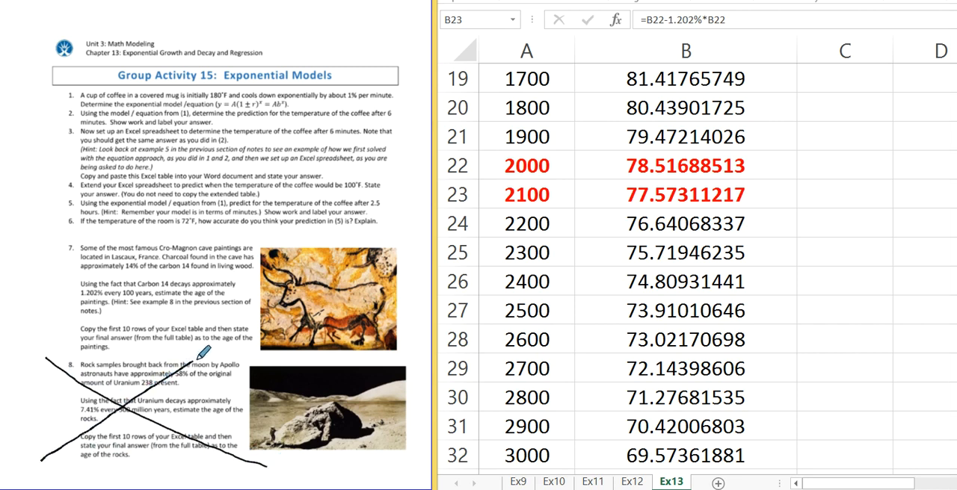